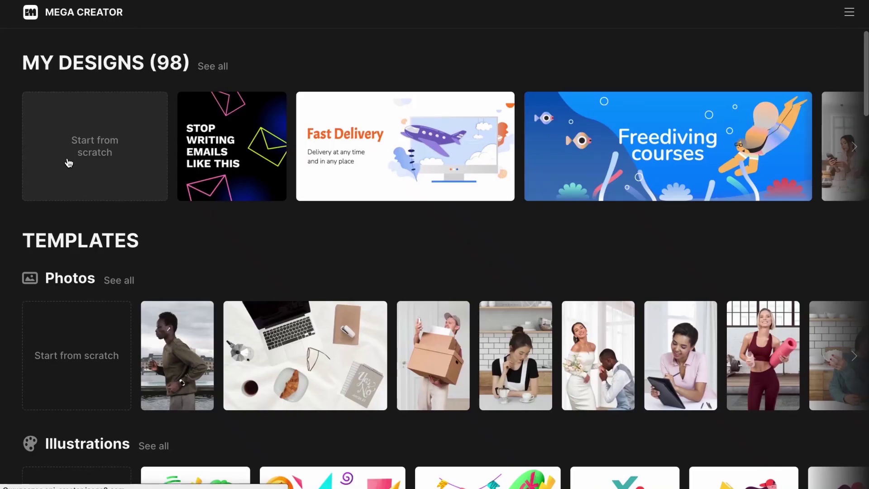
# Start a new design from scratch and set its canvas to the Twitter post size, 1024 × 512
pyautogui.click(68, 163)
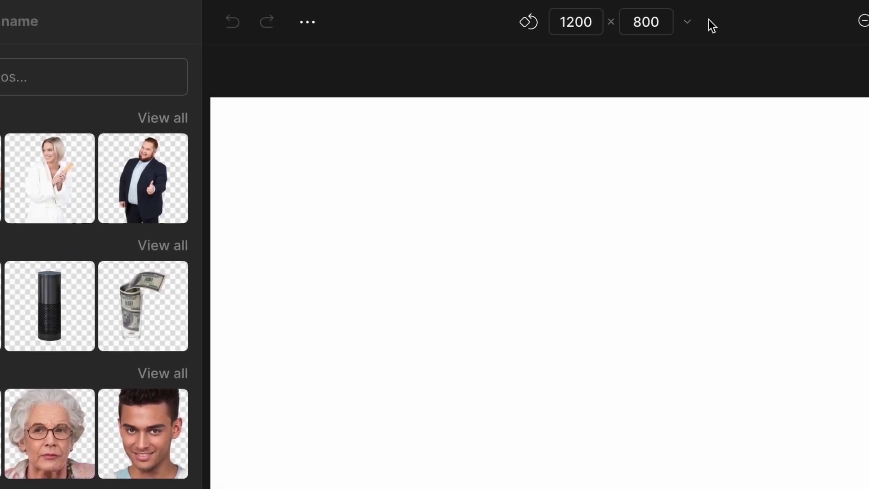
pyautogui.click(697, 26)
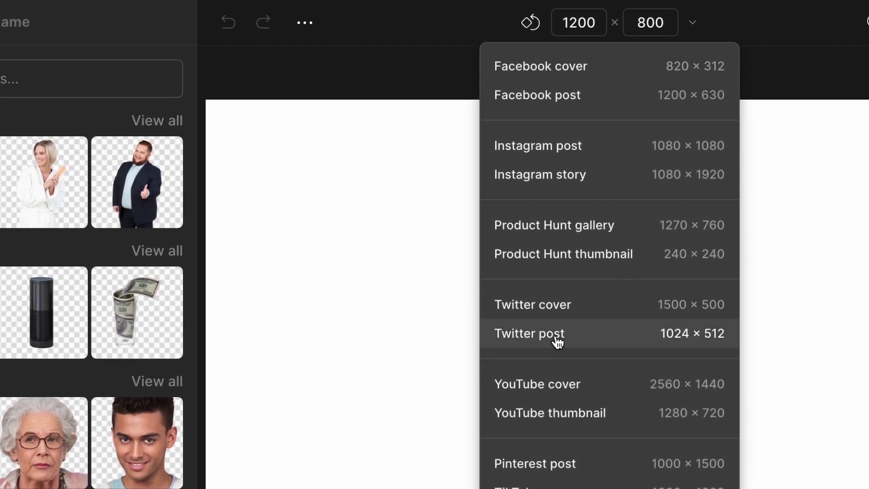
pyautogui.click(559, 339)
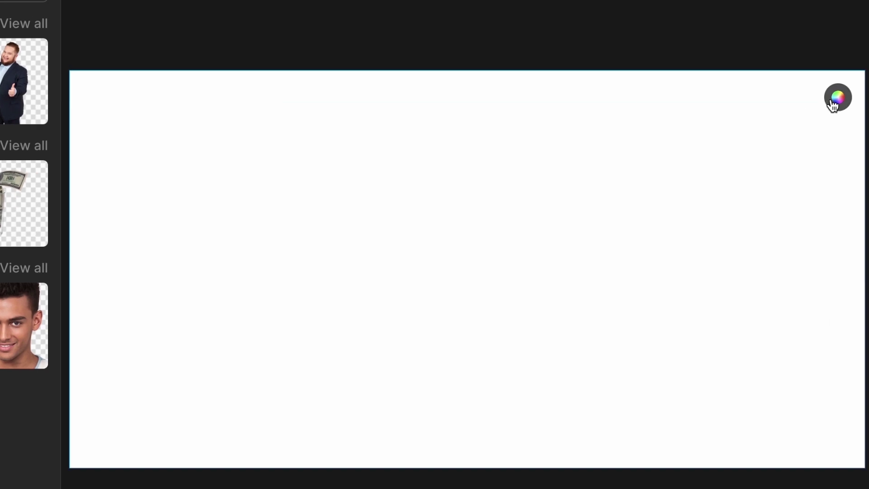
# Give the canvas background a diagonal gradient from pink at the upper-left corner to light orange #FFE0B1 at the lower-right corner
pyautogui.click(844, 134)
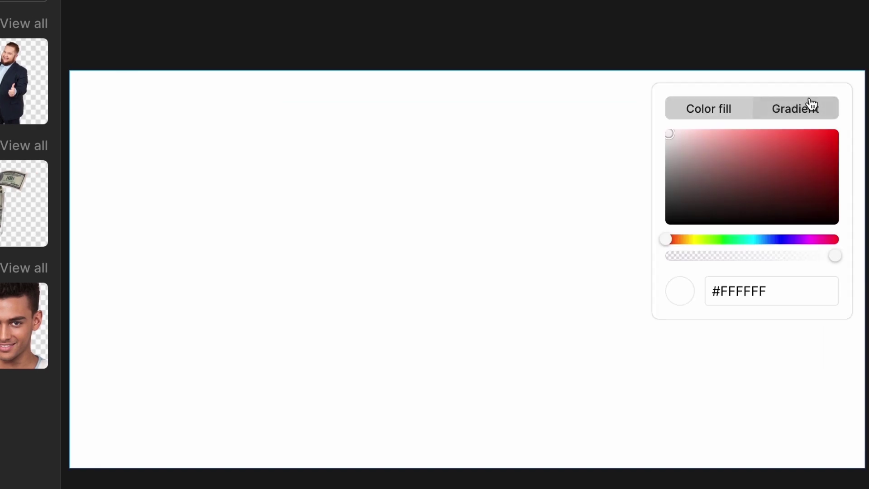
pyautogui.click(810, 107)
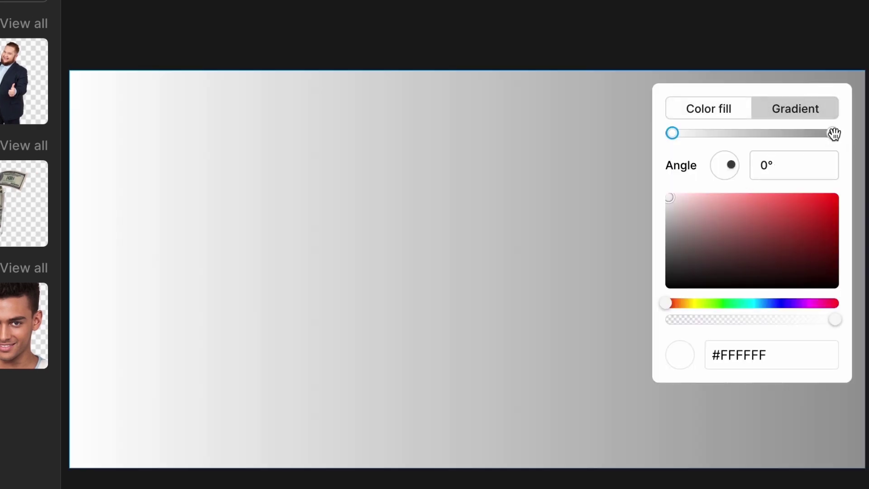
pyautogui.click(834, 134)
pyautogui.moveTo(702, 308); pyautogui.dragTo(683, 310)
pyautogui.moveTo(697, 246); pyautogui.dragTo(718, 179)
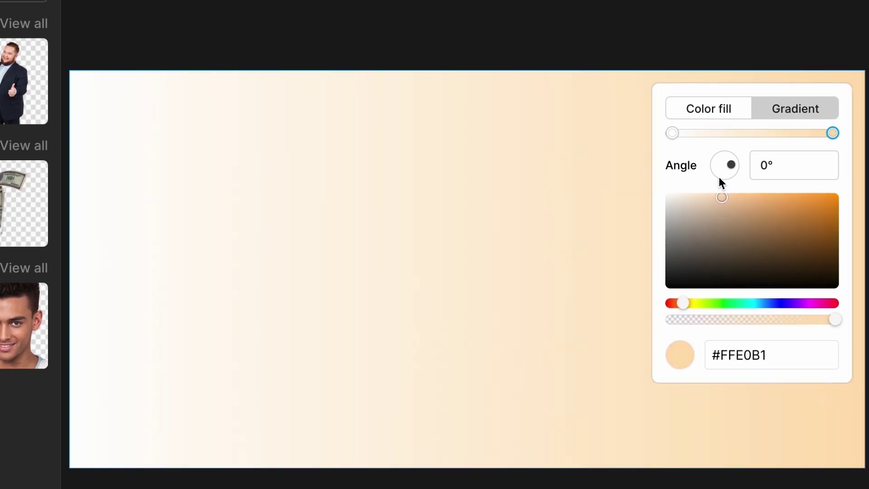
pyautogui.click(673, 133)
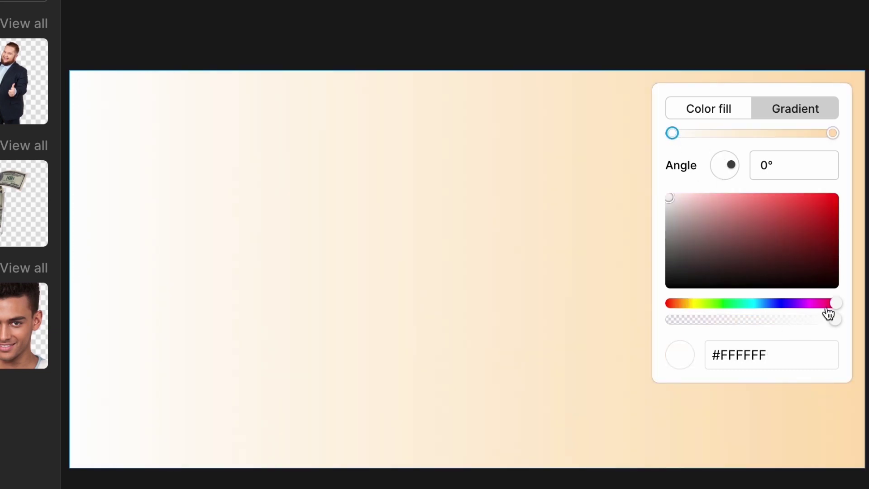
pyautogui.moveTo(738, 208); pyautogui.dragTo(739, 181)
pyautogui.click(582, 14)
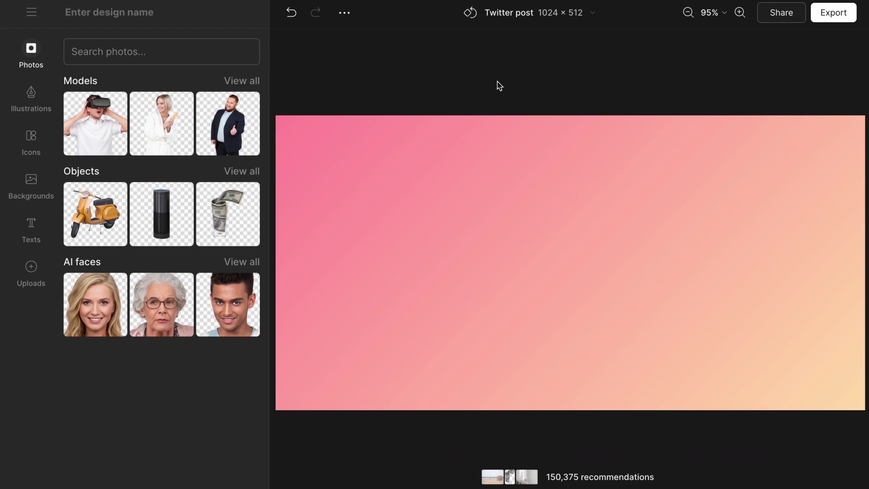
# Search the illustrations for "blob" and add the purchased yellow blob with an indented left side to the canvas
pyautogui.click(11, 110)
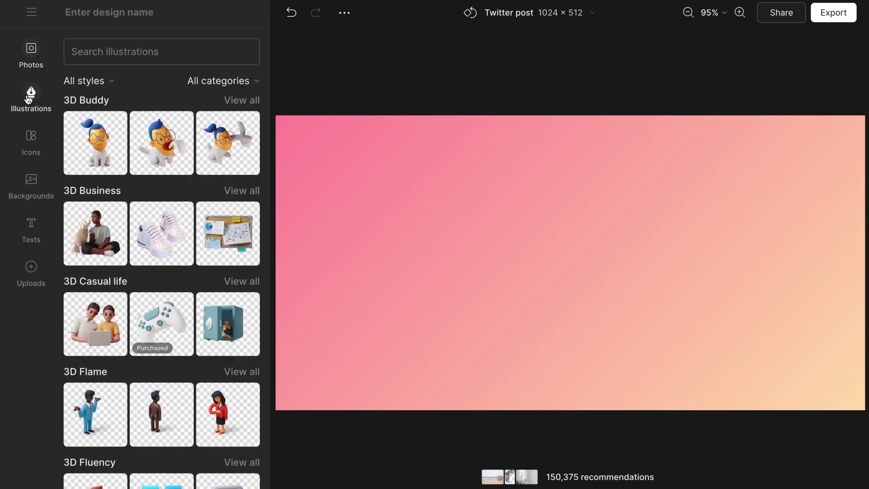
pyautogui.click(99, 54)
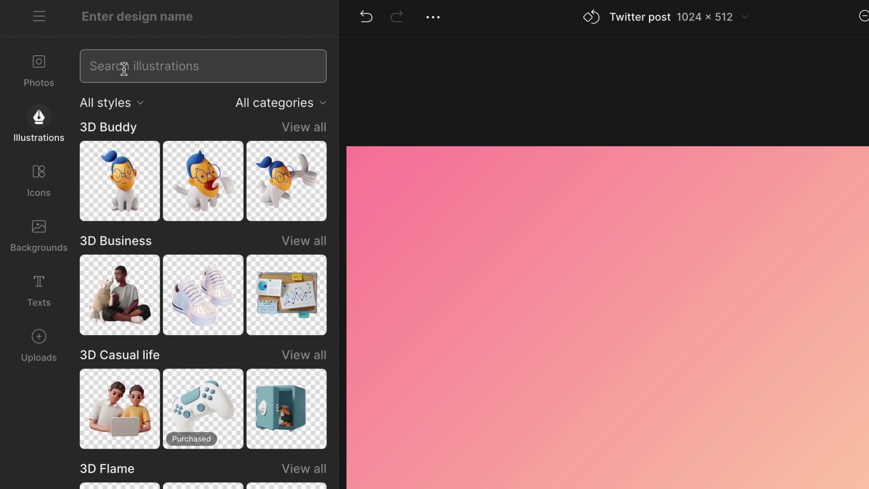
pyautogui.write('blob')
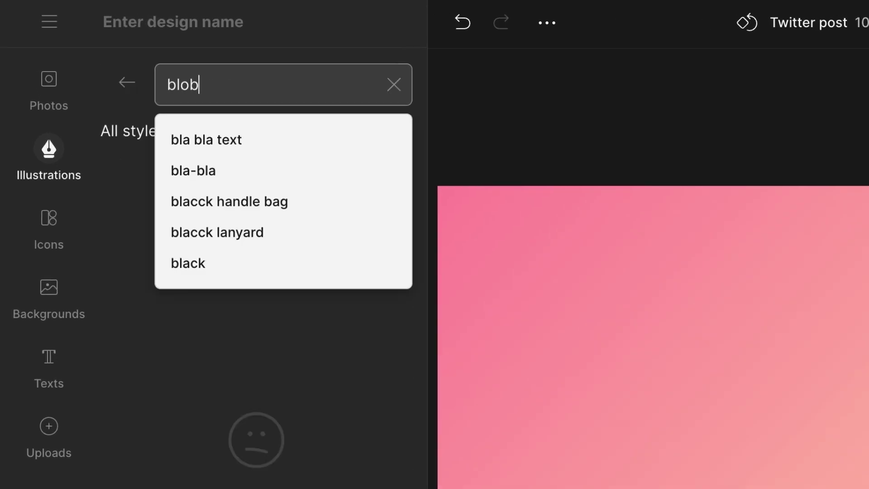
pyautogui.click(783, 123)
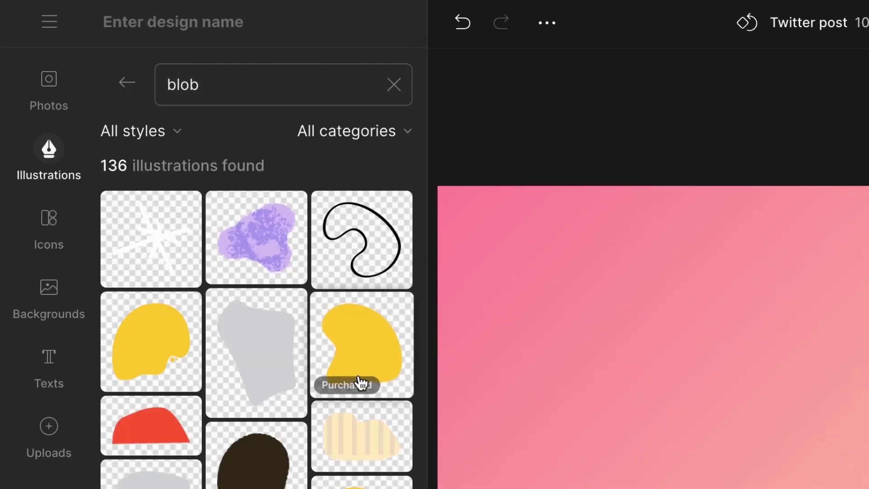
pyautogui.click(358, 362)
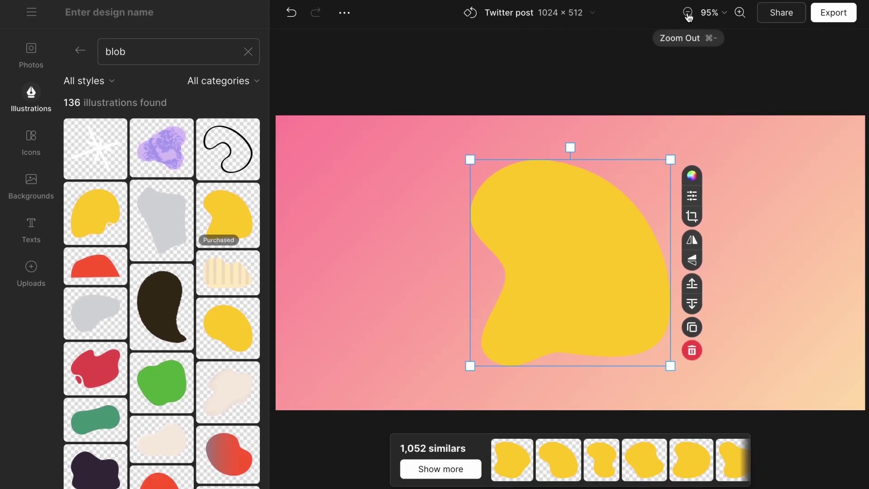
# Move the yellow blob to the canvas's right side and enlarge it so it extends beyond the edges
pyautogui.click(688, 17)
pyautogui.click(689, 14)
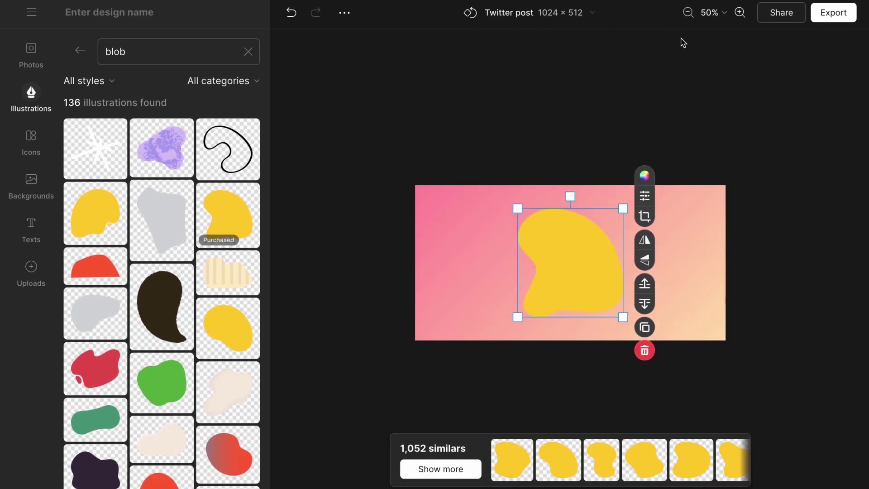
pyautogui.moveTo(569, 284); pyautogui.dragTo(670, 325)
pyautogui.moveTo(620, 250); pyautogui.dragTo(536, 150)
pyautogui.moveTo(607, 265); pyautogui.dragTo(636, 281)
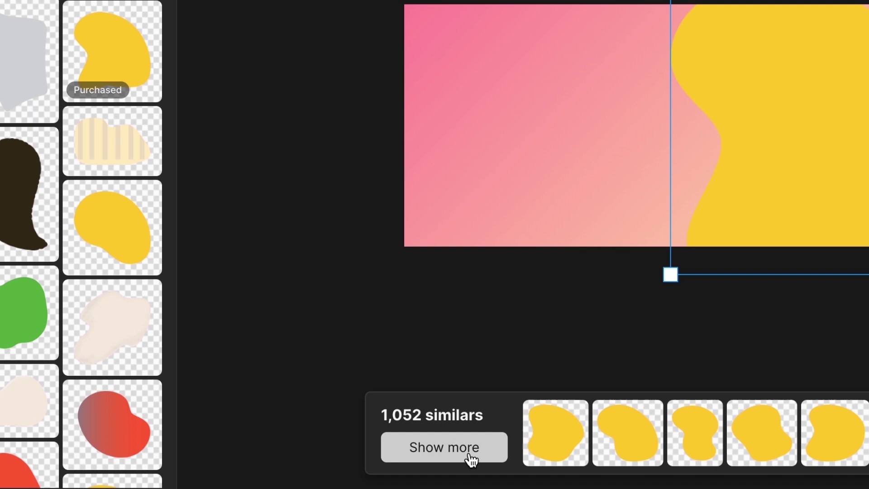
# Replace the blob with a two-lobed shape from its similar illustrations, and enlarge and rotate it slightly counterclockwise over the canvas's right side
pyautogui.click(454, 469)
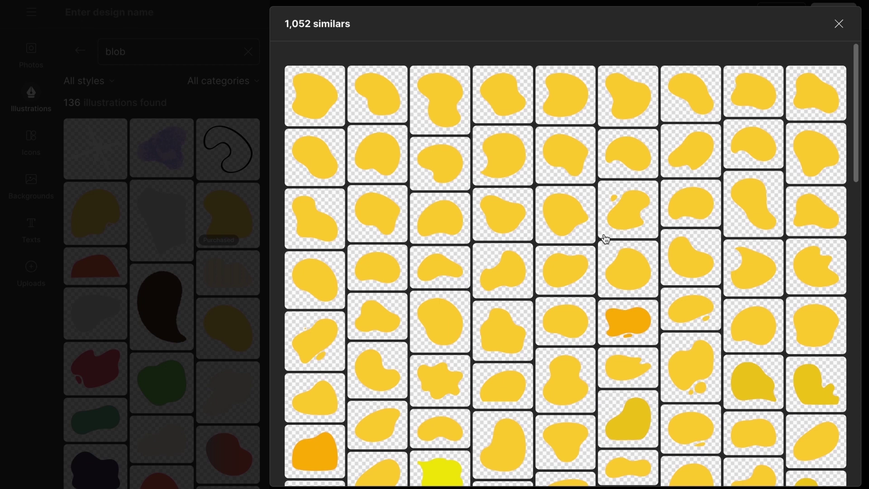
pyautogui.click(568, 374)
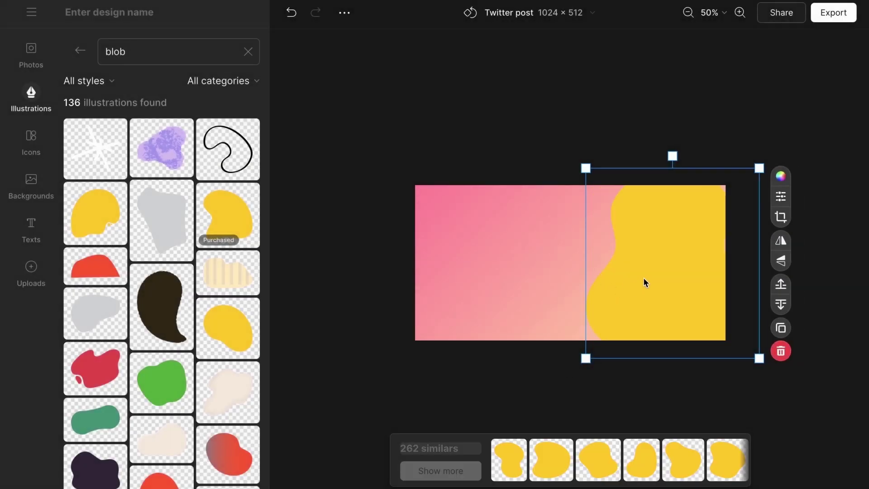
pyautogui.moveTo(762, 171); pyautogui.dragTo(776, 153)
pyautogui.moveTo(668, 224); pyautogui.dragTo(663, 232)
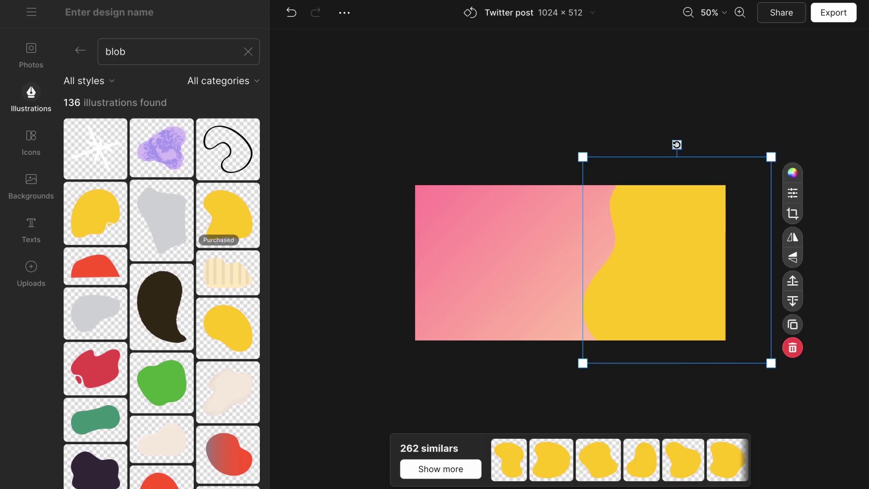
pyautogui.moveTo(677, 144); pyautogui.dragTo(663, 145)
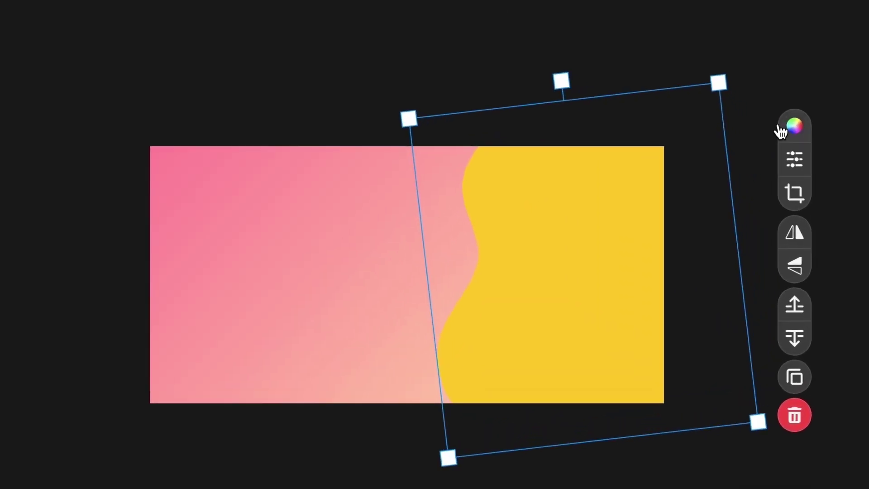
# Recolor the yellow blob to white, #FFFFFF
pyautogui.click(804, 172)
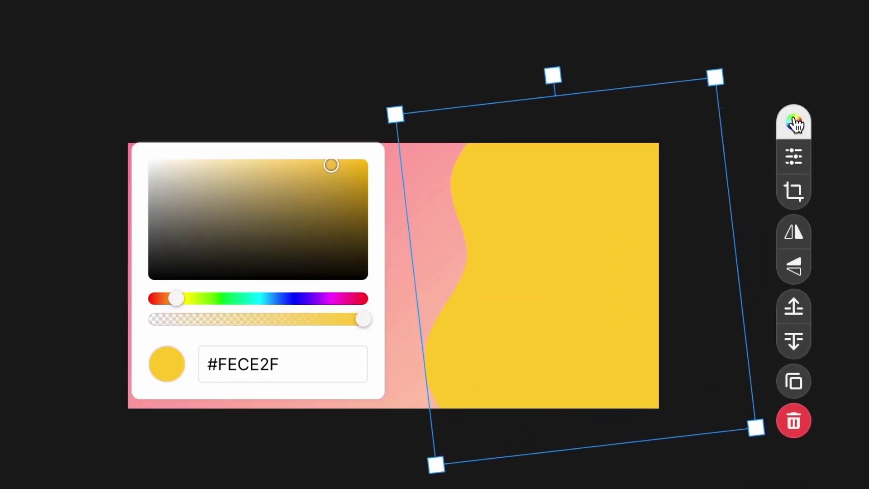
pyautogui.click(505, 220)
pyautogui.moveTo(222, 171); pyautogui.dragTo(142, 154)
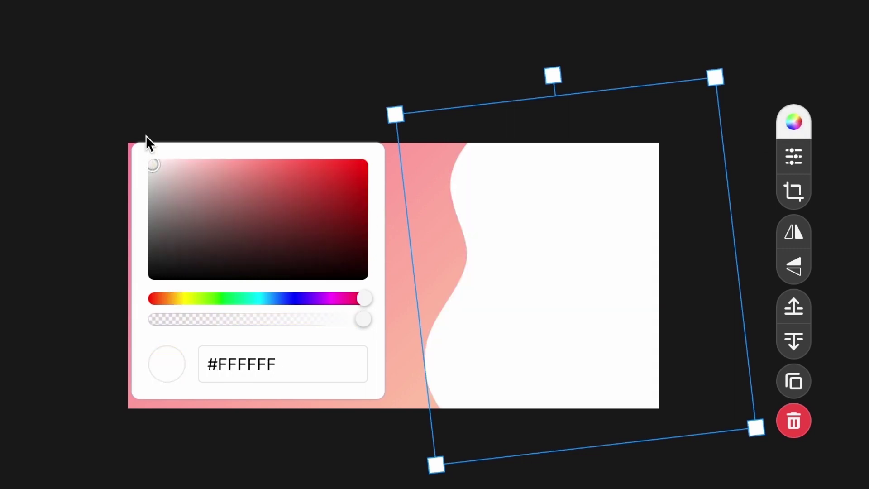
pyautogui.click(173, 13)
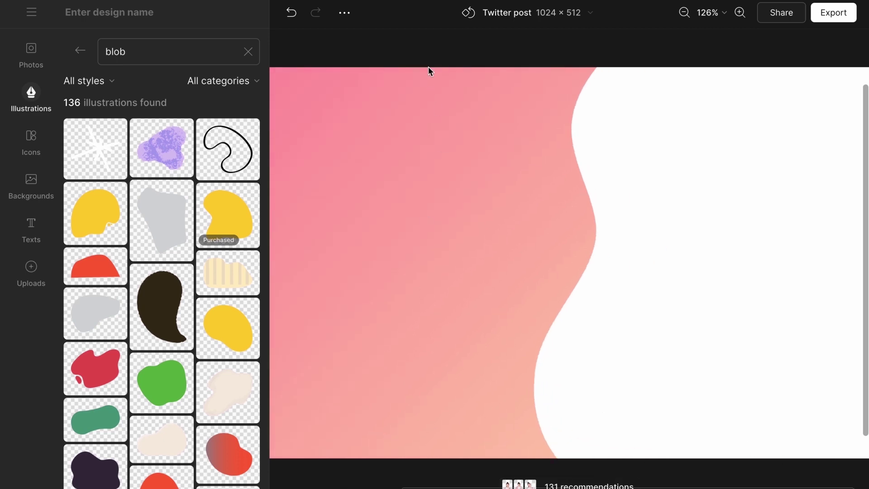
# Clear the blob search and search the 3D Casual life illustration style for "young man"
pyautogui.click(249, 52)
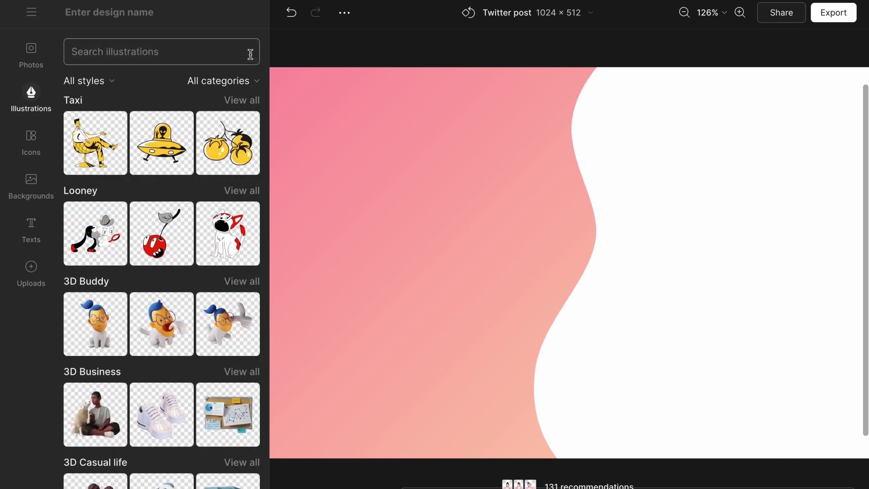
pyautogui.click(221, 54)
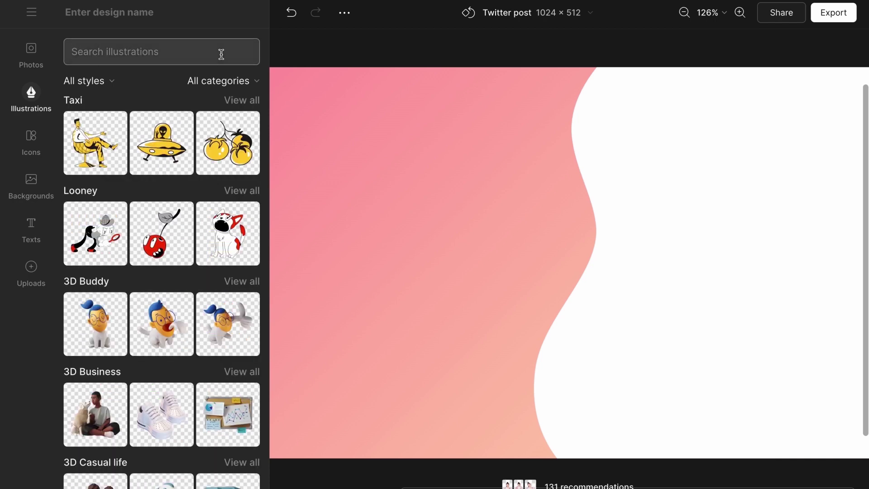
pyautogui.scroll(-5, 188, 268)
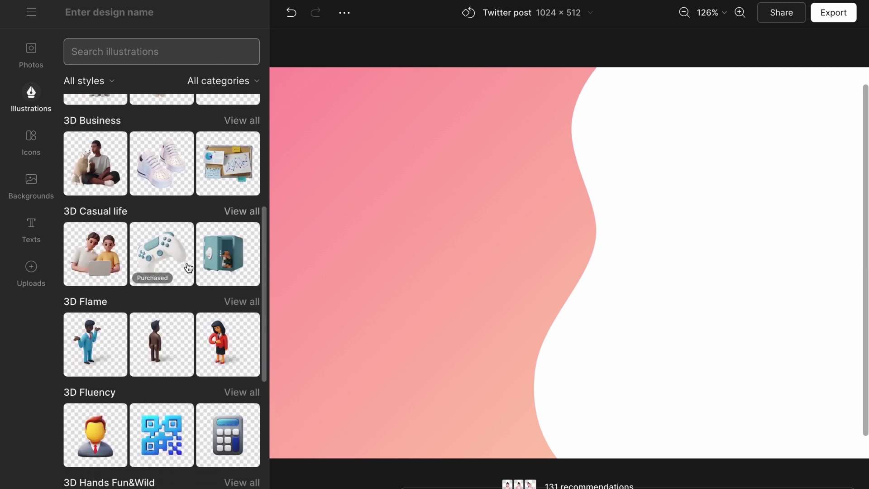
pyautogui.click(231, 213)
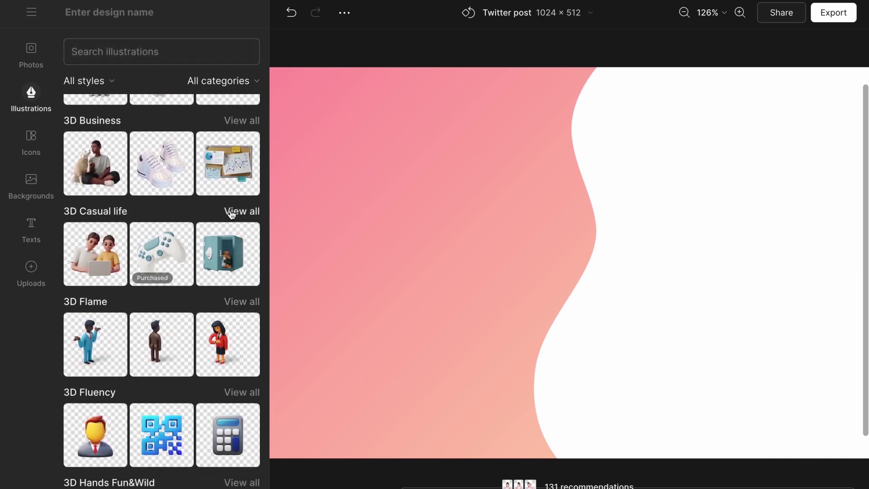
pyautogui.click(192, 42)
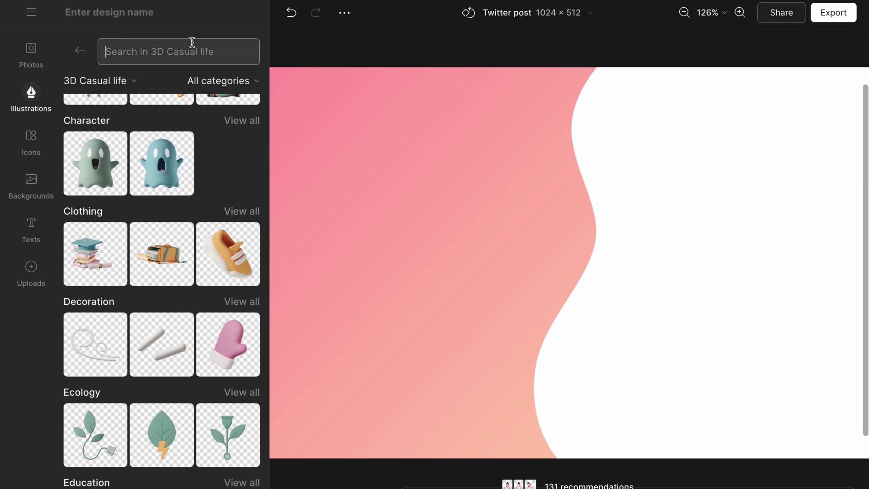
pyautogui.write('young man')
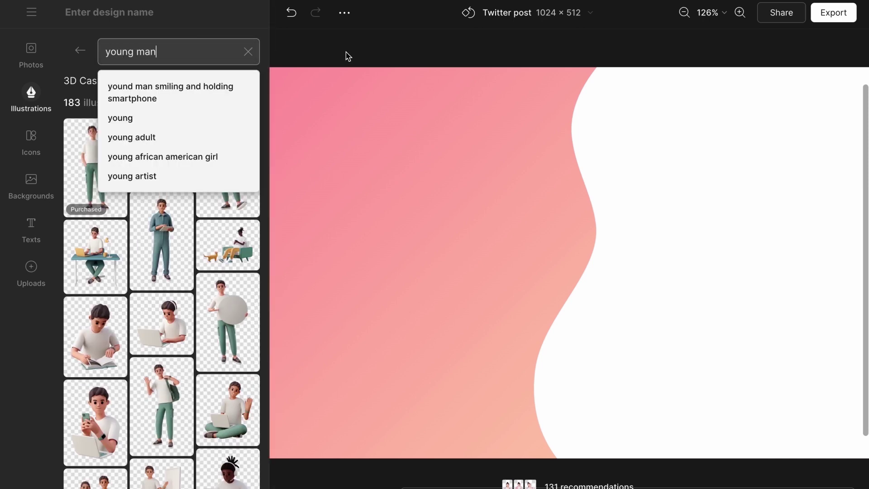
pyautogui.click(343, 59)
# Add the illustration of the cross-legged young man holding a smartphone to the canvas
pyautogui.scroll(-5, 203, 245)
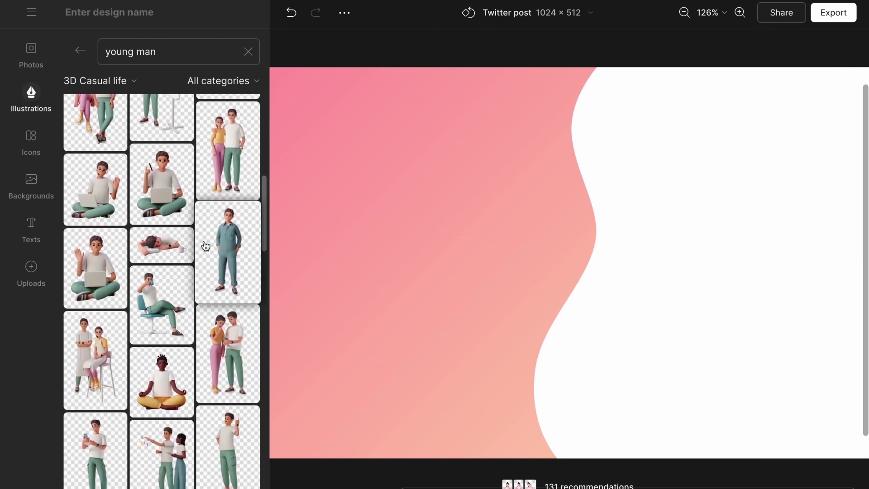
pyautogui.scroll(-2, 206, 245)
pyautogui.scroll(-5, 205, 246)
pyautogui.click(229, 321)
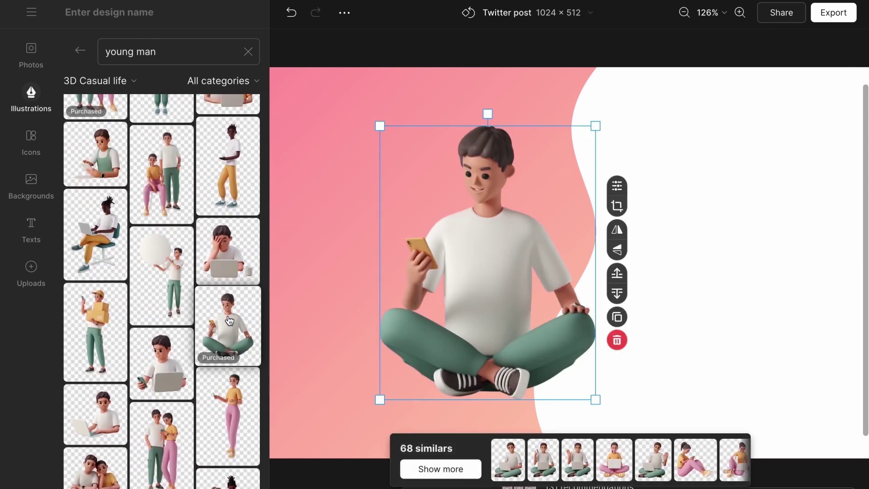
# Place the seated man over the white blob at a slightly larger size, with a shadow on the ground beneath him
pyautogui.moveTo(492, 270); pyautogui.dragTo(632, 300)
pyautogui.moveTo(529, 147); pyautogui.dragTo(513, 127)
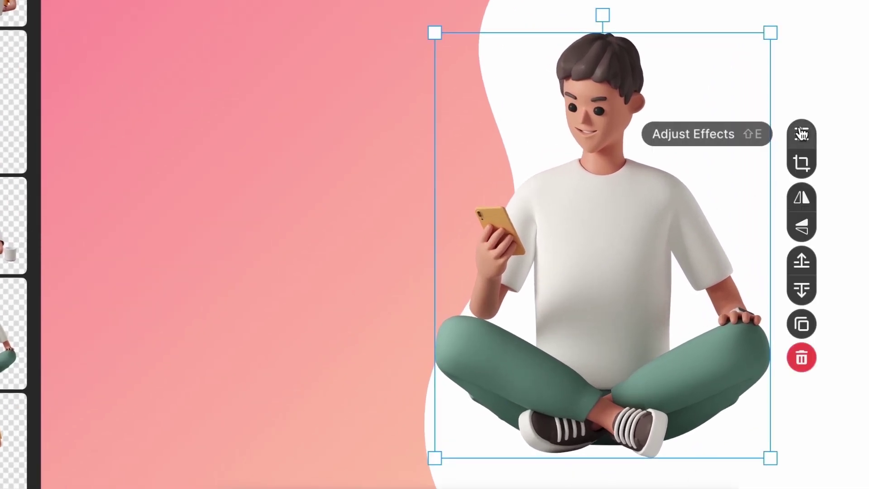
pyautogui.click(793, 132)
pyautogui.click(349, 282)
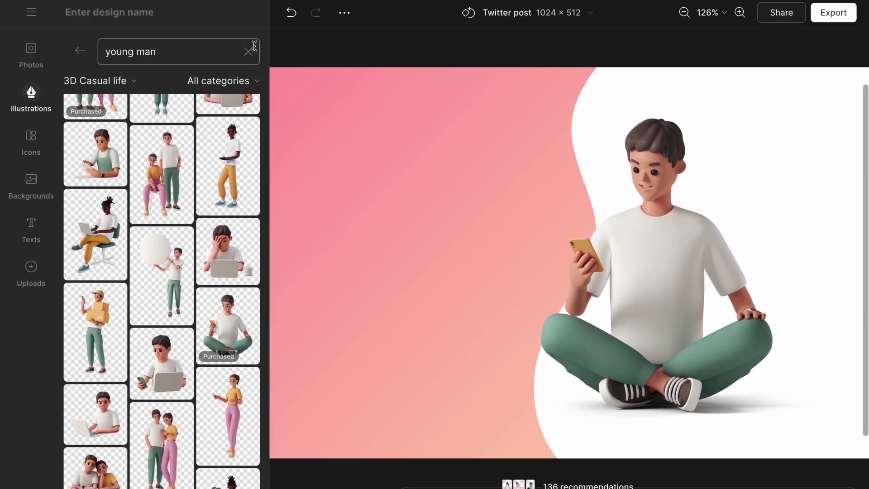
# Clear the "young man" search and search the 3D Casual life illustration style for "heart"
pyautogui.click(249, 51)
pyautogui.click(188, 51)
pyautogui.write('h')
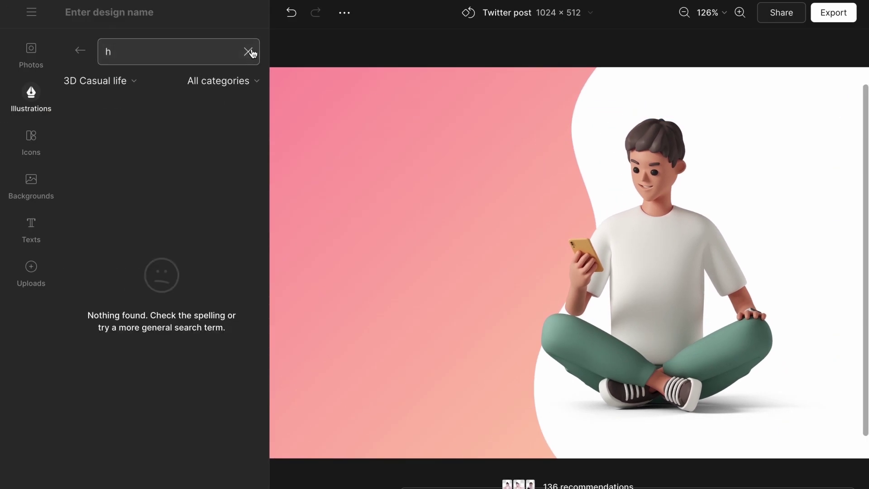
pyautogui.click(249, 49)
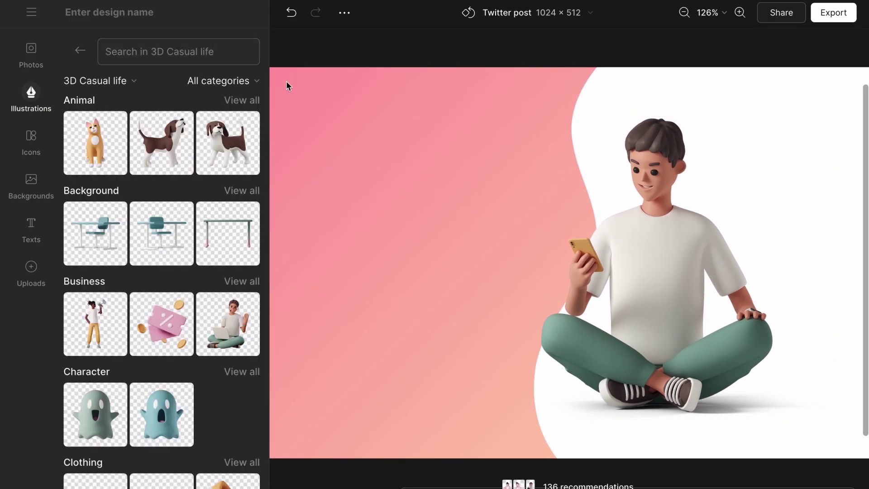
pyautogui.click(193, 43)
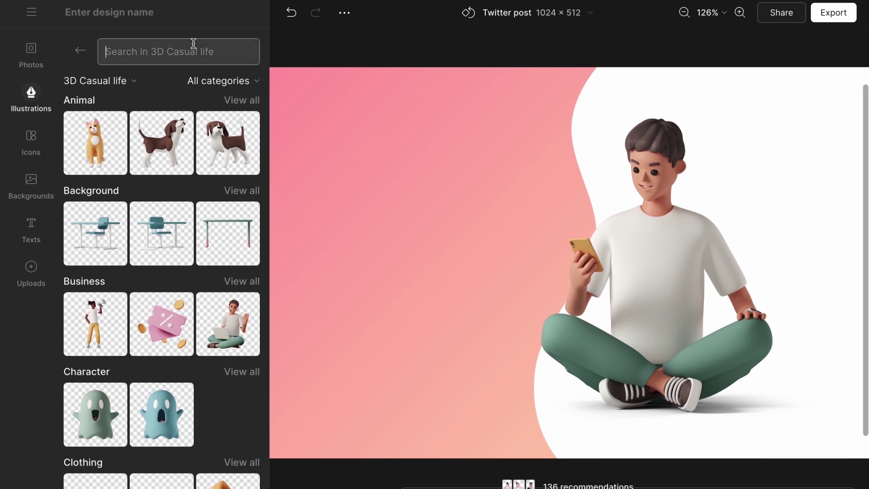
pyautogui.write('heart')
pyautogui.press('Return')
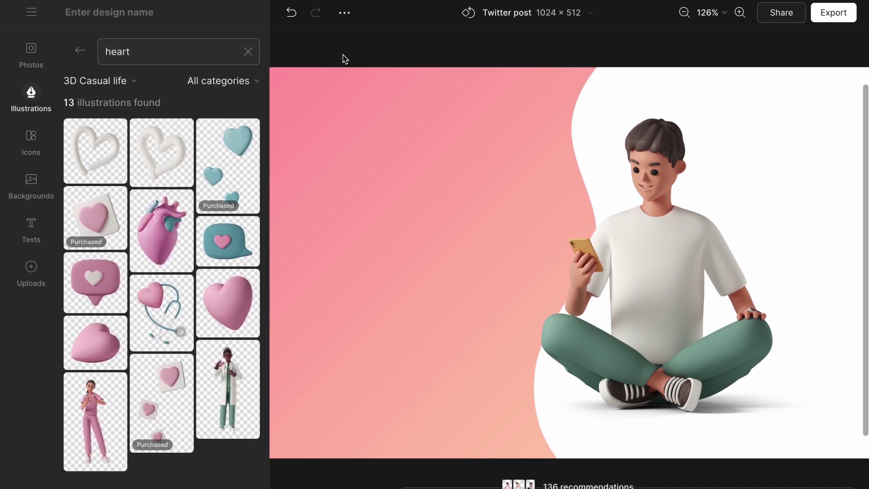
# Add the three teal hearts illustration, shrink it and place it above the smartphone in the man's hand
pyautogui.click(235, 157)
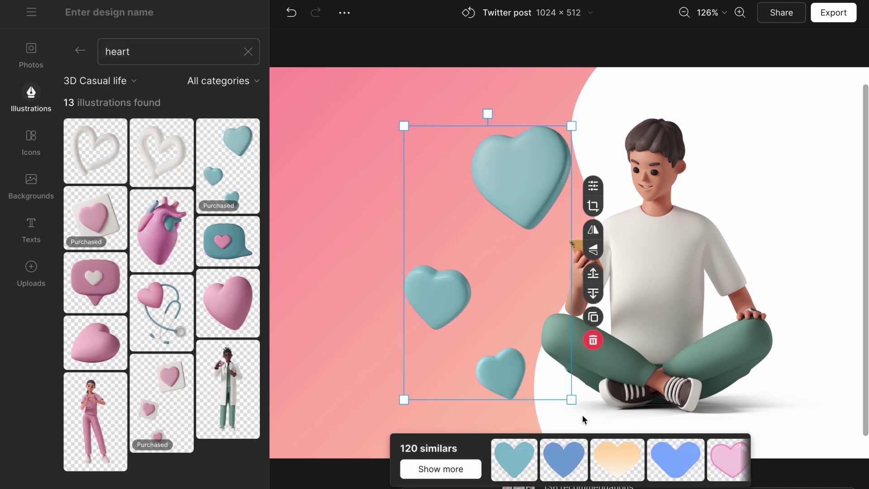
pyautogui.moveTo(574, 408); pyautogui.dragTo(571, 221)
pyautogui.moveTo(605, 77); pyautogui.dragTo(598, 90)
# Group the seated man with the teal hearts and move the group slightly down on the white blob
pyautogui.click(664, 197)
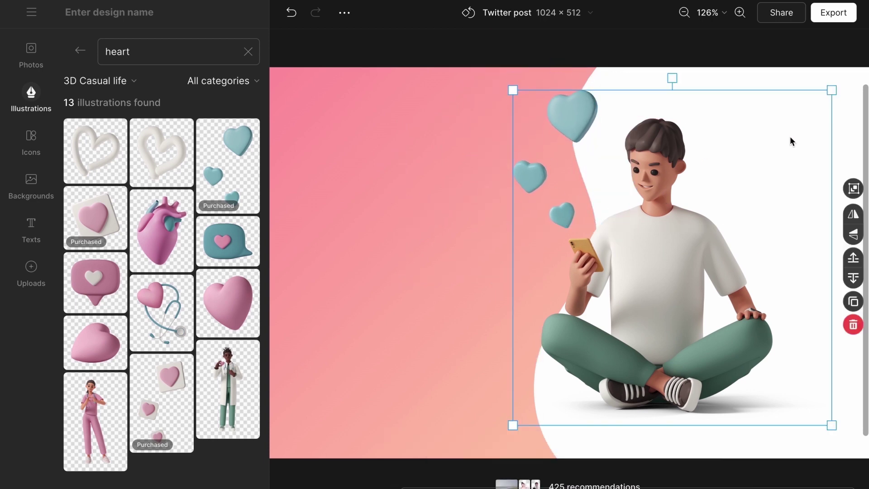
pyautogui.click(853, 189)
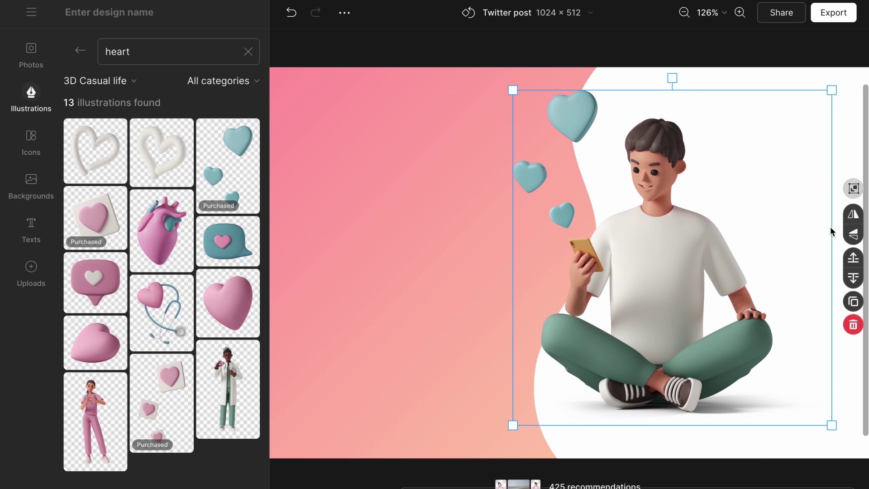
pyautogui.moveTo(677, 223)
pyautogui.mouseDown()
pyautogui.moveTo(681, 240)
pyautogui.moveTo(672, 240)
pyautogui.mouseUp()
# Search the illustrations for "lamp" and place the glowing light bulb, small and tilted, above the man's shoulder
pyautogui.click(248, 52)
pyautogui.write('lamp')
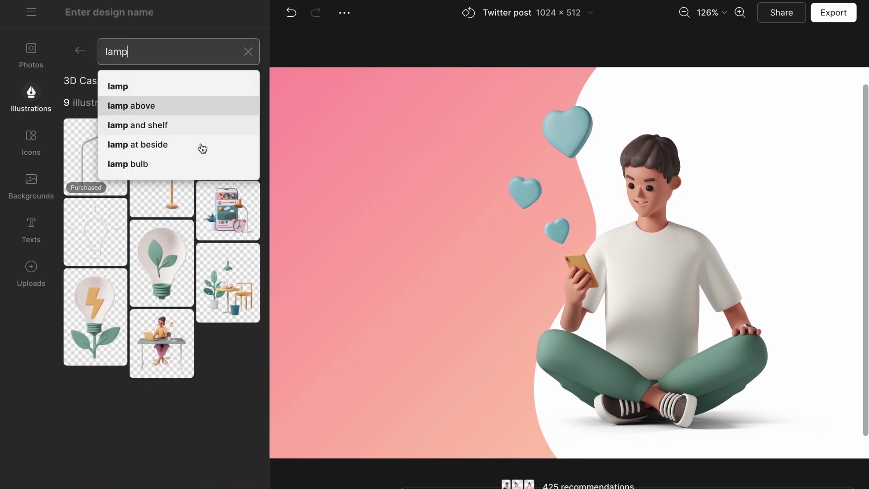
pyautogui.click(376, 57)
pyautogui.click(228, 184)
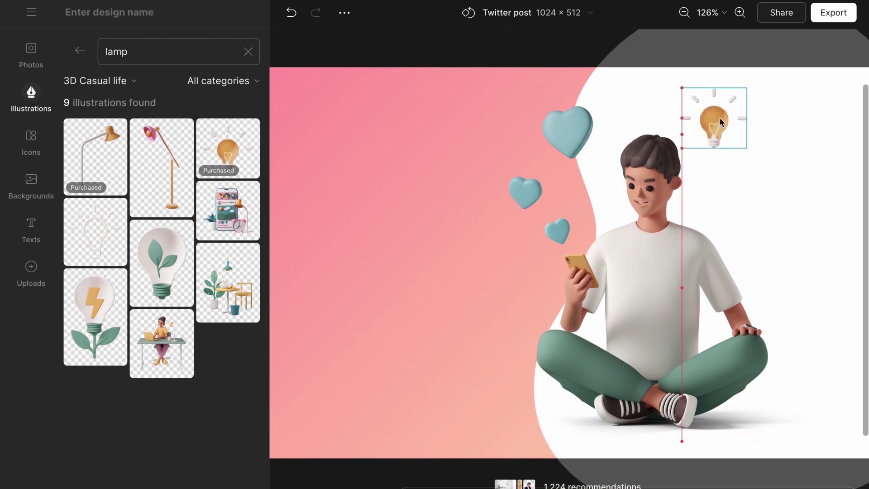
pyautogui.moveTo(743, 78); pyautogui.dragTo(756, 111)
# Search for "plant" and place the tall potted plant on a pink stand beside and behind the man, with a realistic shadow
pyautogui.click(190, 51)
pyautogui.write('pla')
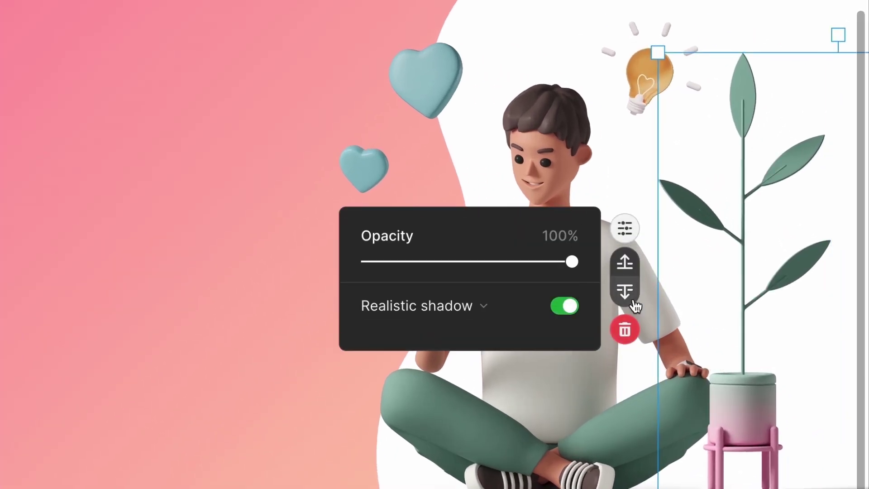
pyautogui.click(628, 290)
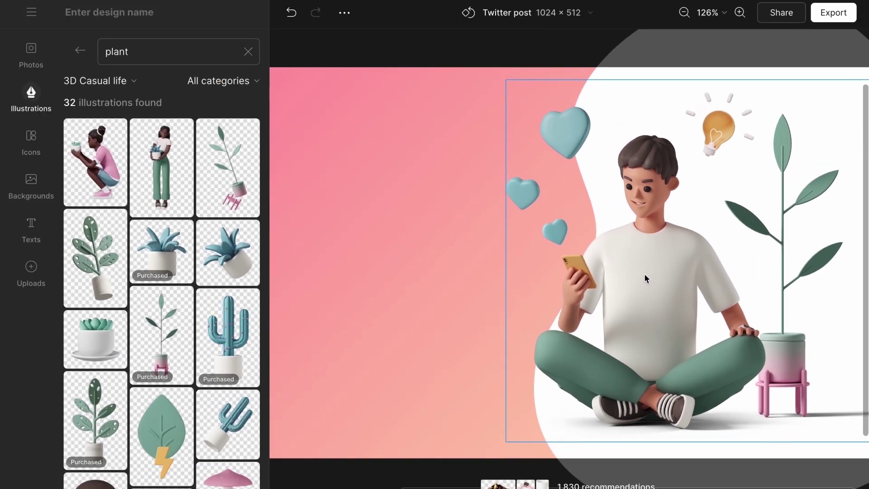
pyautogui.click(645, 277)
pyautogui.click(424, 194)
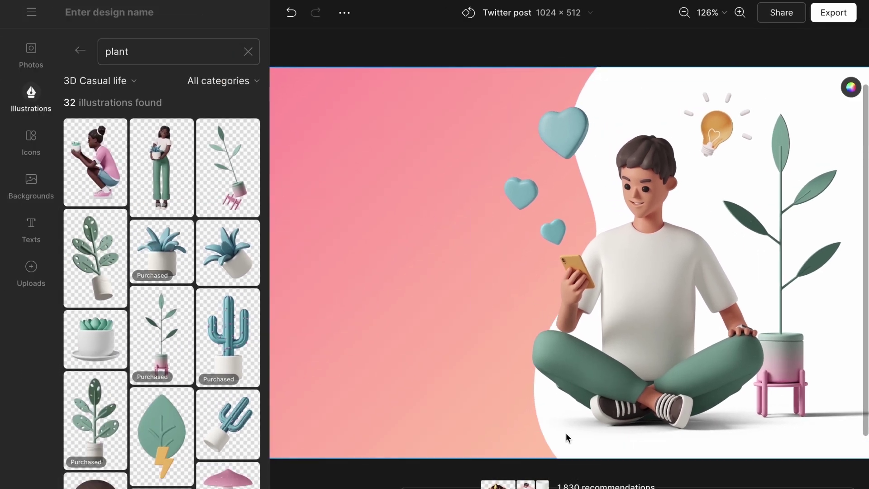
# Search the typefaces for "antonio" and place an Antonio text block on the upper part of the empty gradient area
pyautogui.click(32, 231)
pyautogui.click(154, 50)
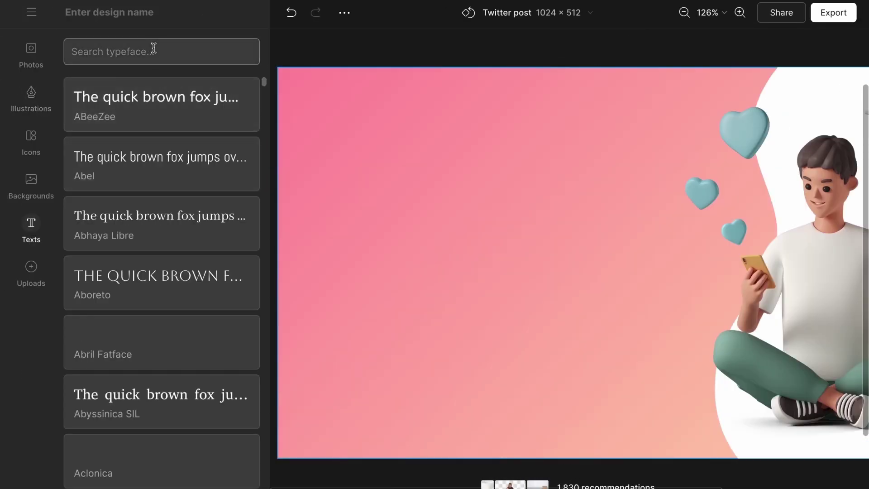
pyautogui.write('antonio')
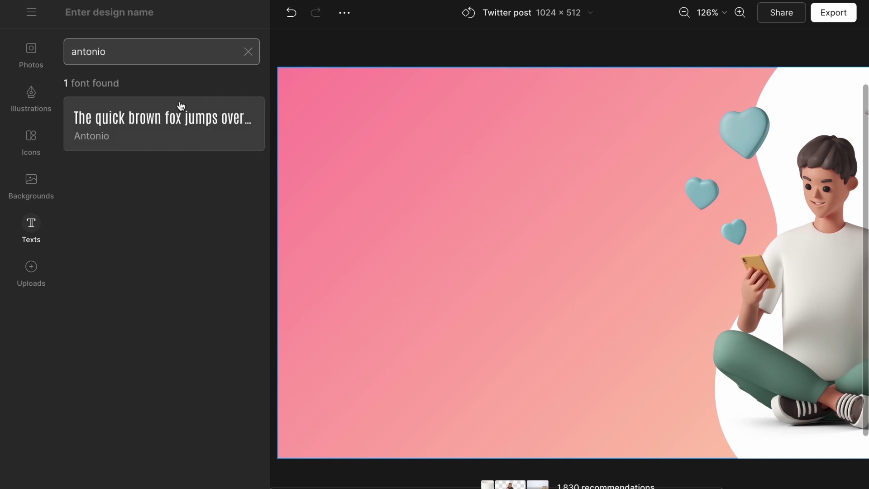
pyautogui.click(570, 177)
pyautogui.moveTo(617, 270); pyautogui.dragTo(370, 189)
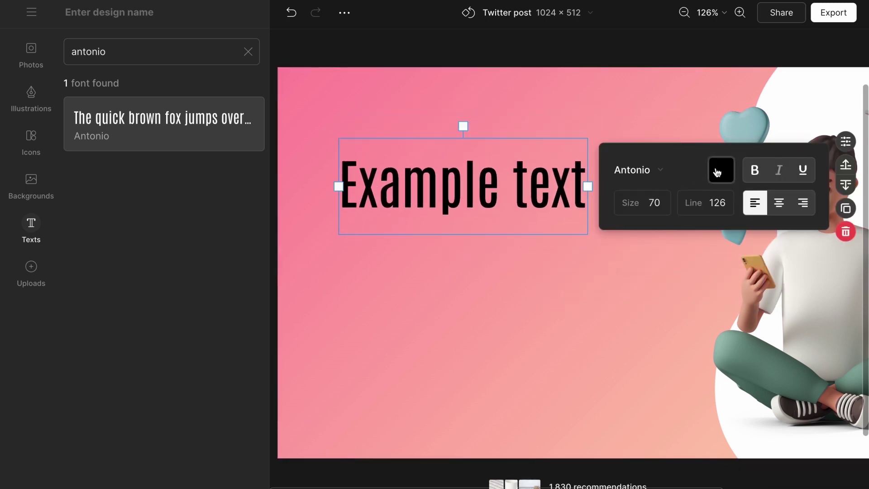
# Format the Antonio text in white, #FFFFFF, with size 90 and line height 100
pyautogui.click(721, 170)
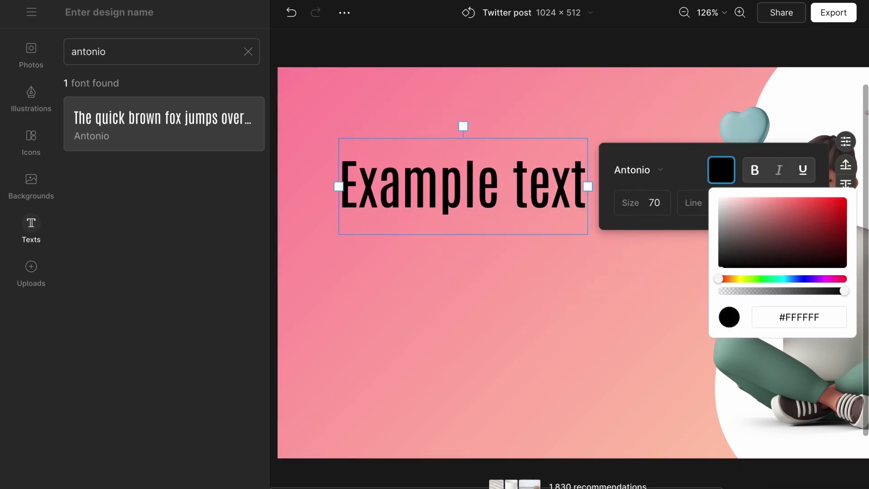
pyautogui.click(657, 202)
pyautogui.doubleClick(654, 201)
pyautogui.write('90')
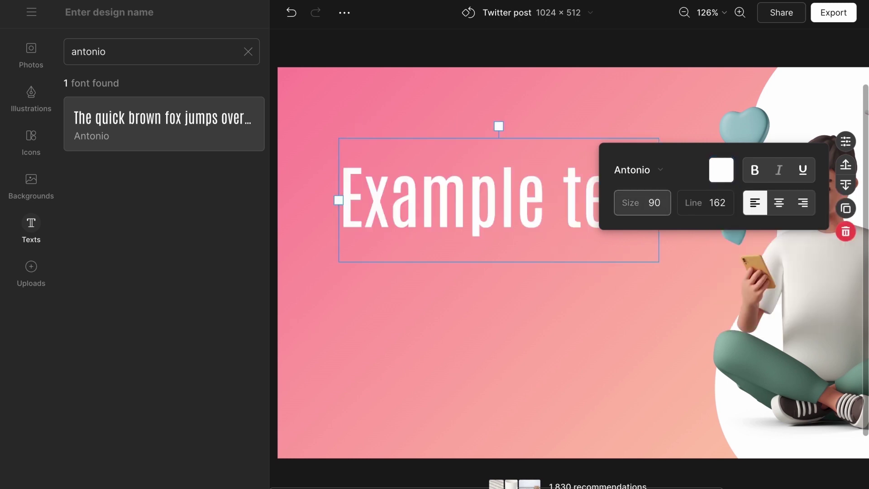
pyautogui.press('Tab')
pyautogui.write('100')
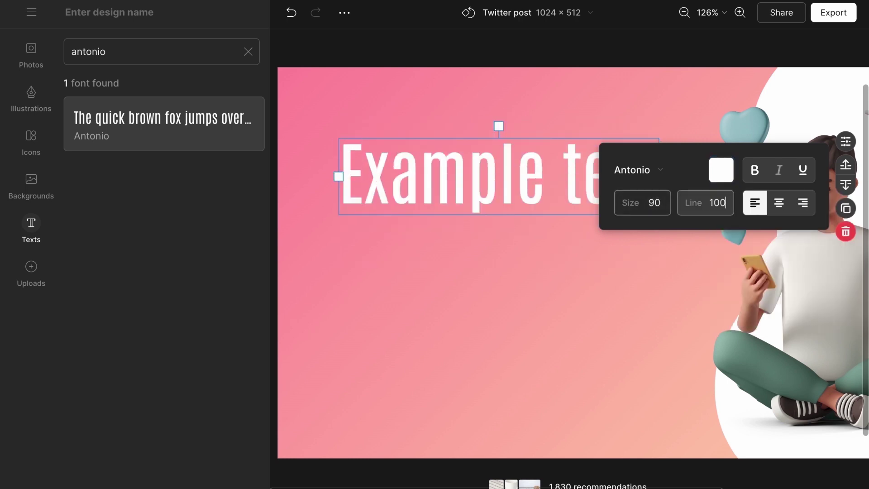
# Replace the Antonio placeholder text with "LAZY" and "MARKETING" on two lines
pyautogui.doubleClick(564, 180)
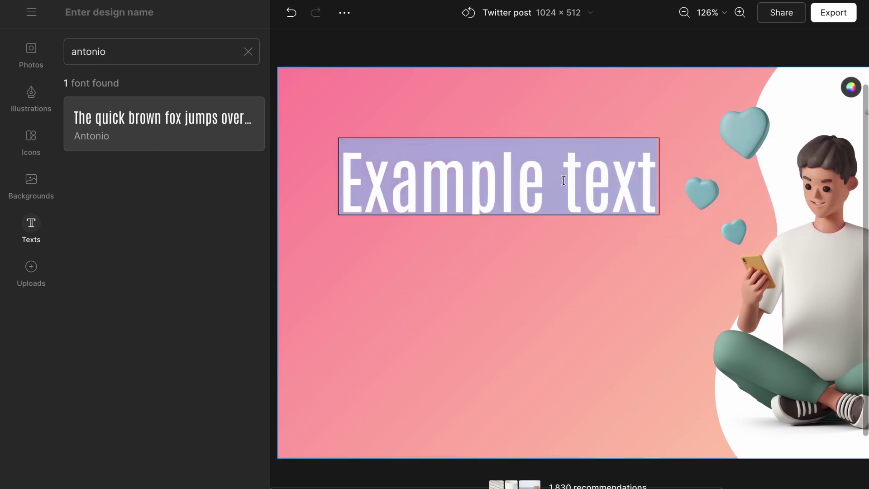
pyautogui.write('LAZY')
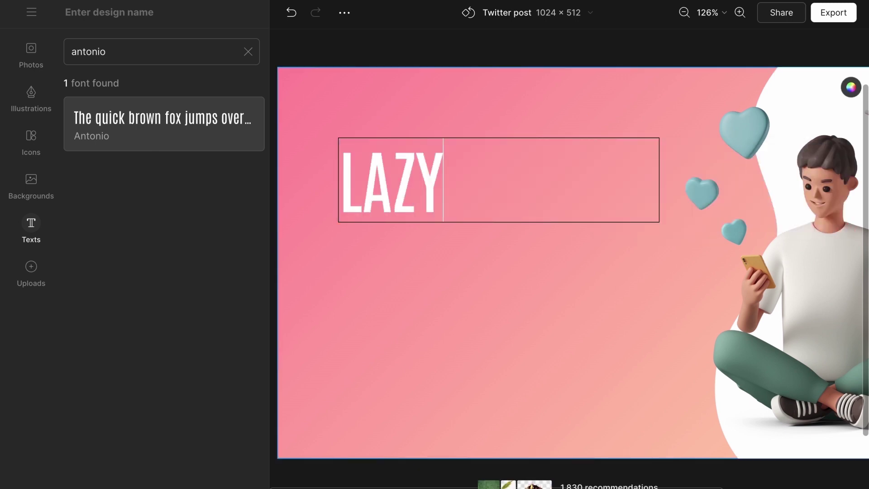
pyautogui.press('Return')
pyautogui.write('MARKETING')
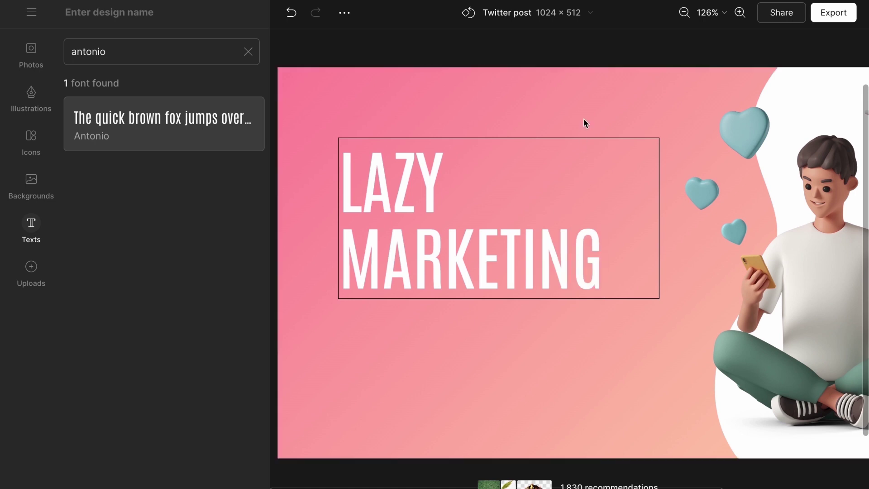
pyautogui.press('Escape')
# Make the LAZY MARKETING heading bold and shift it slightly right and up
pyautogui.click(524, 340)
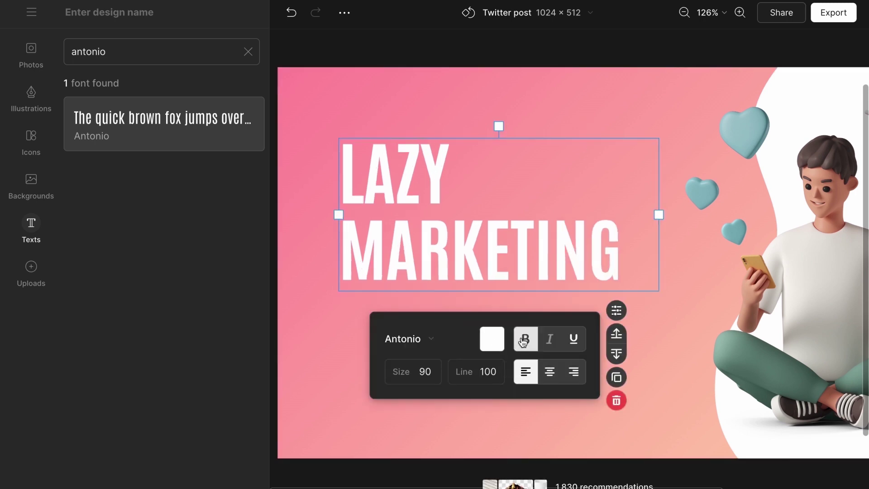
pyautogui.click(530, 100)
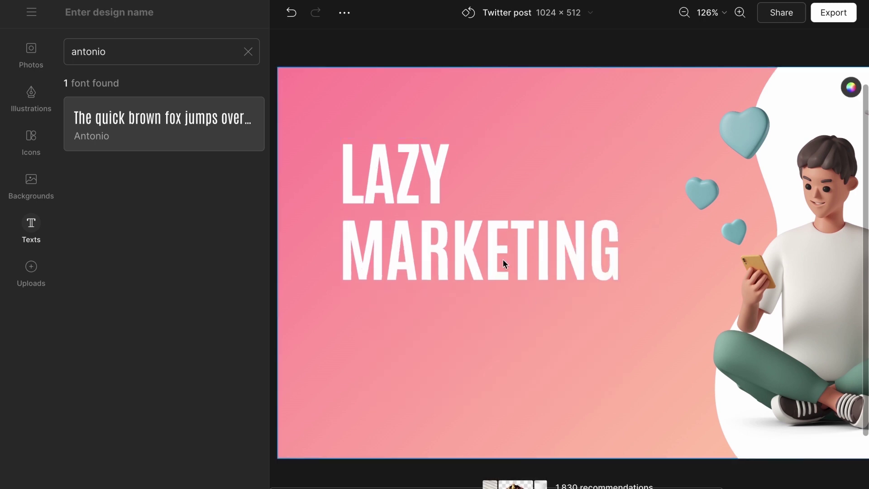
pyautogui.moveTo(497, 250); pyautogui.dragTo(509, 248)
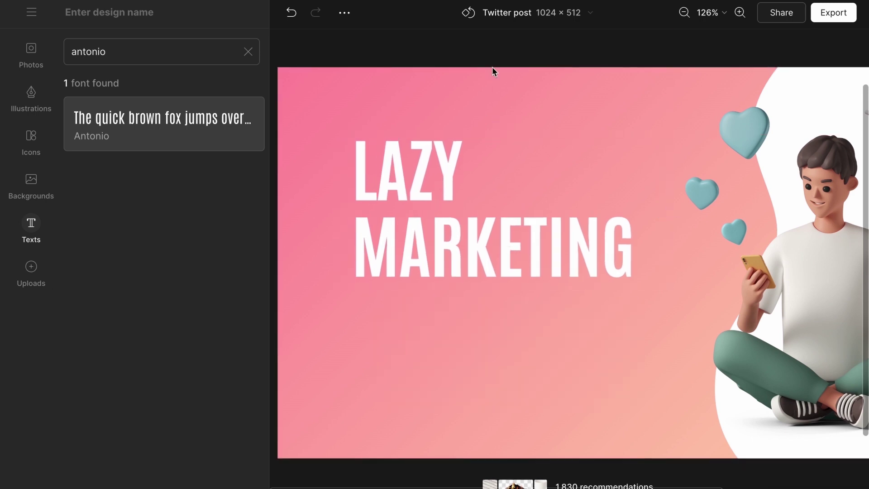
# Search the typefaces for "inter" and place an Inter text block below the LAZY MARKETING heading
pyautogui.click(253, 43)
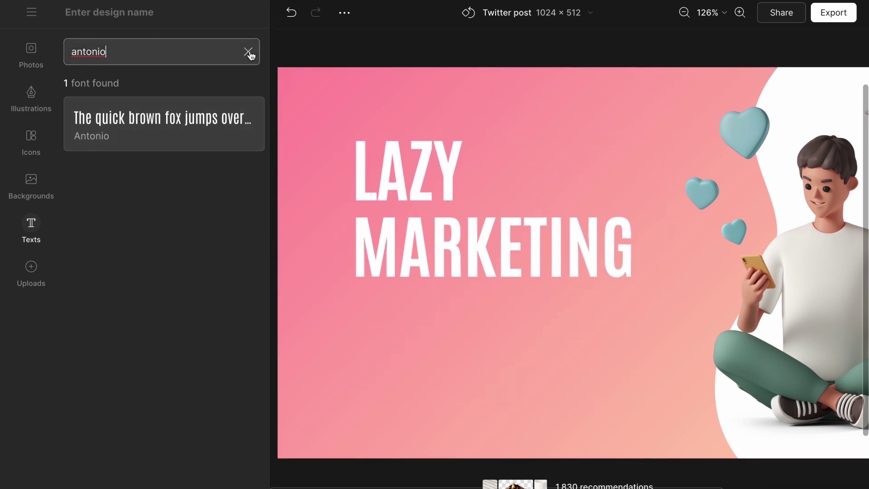
pyautogui.click(249, 52)
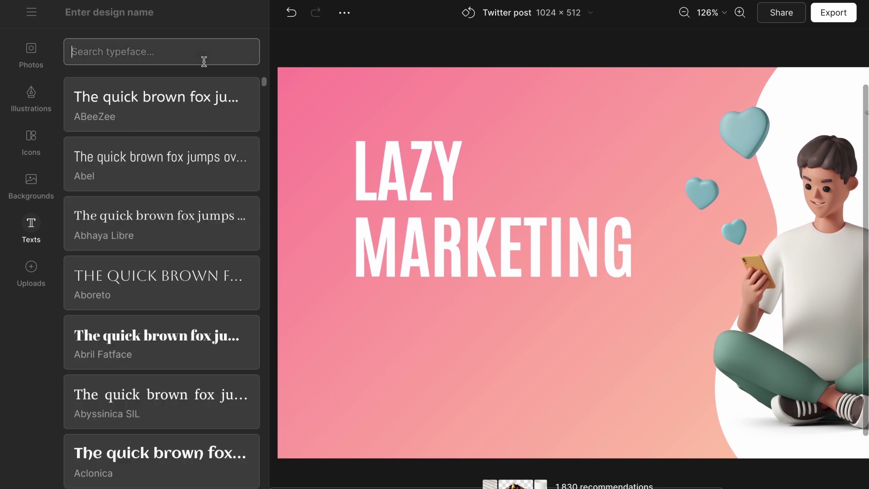
pyautogui.write('inte')
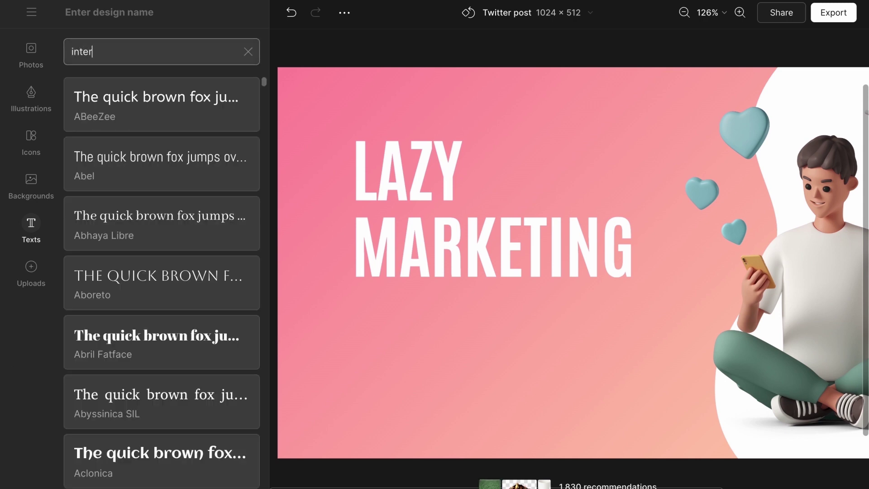
pyautogui.write('r')
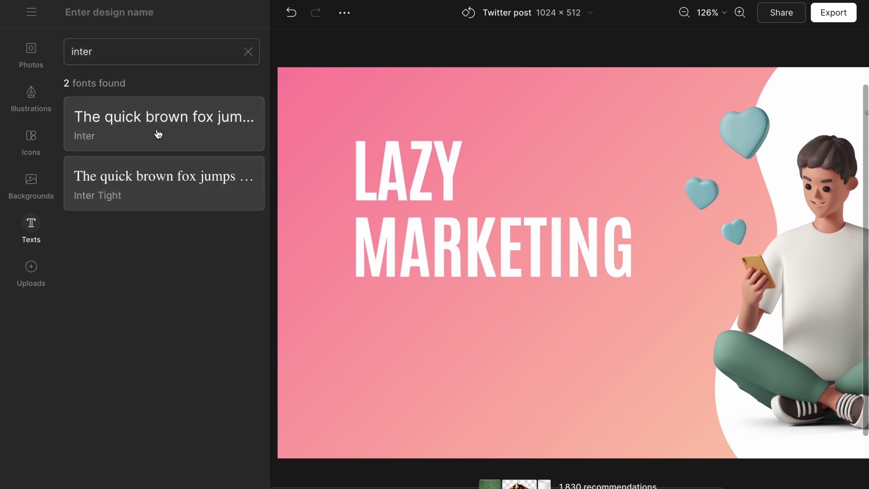
pyautogui.click(122, 119)
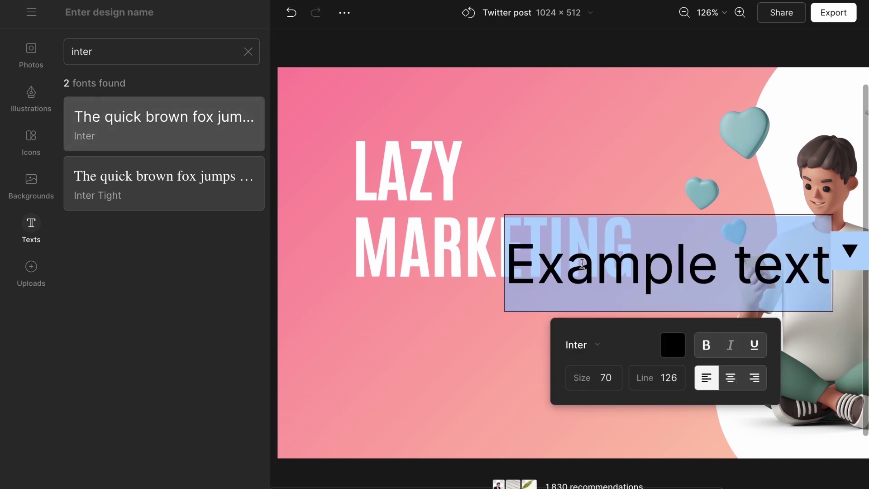
pyautogui.moveTo(561, 268); pyautogui.dragTo(408, 322)
# Set the Inter text to size 55, line height 55 and white, #FFFFFF
pyautogui.click(442, 450)
pyautogui.doubleClick(441, 449)
pyautogui.write('55')
pyautogui.click(510, 443)
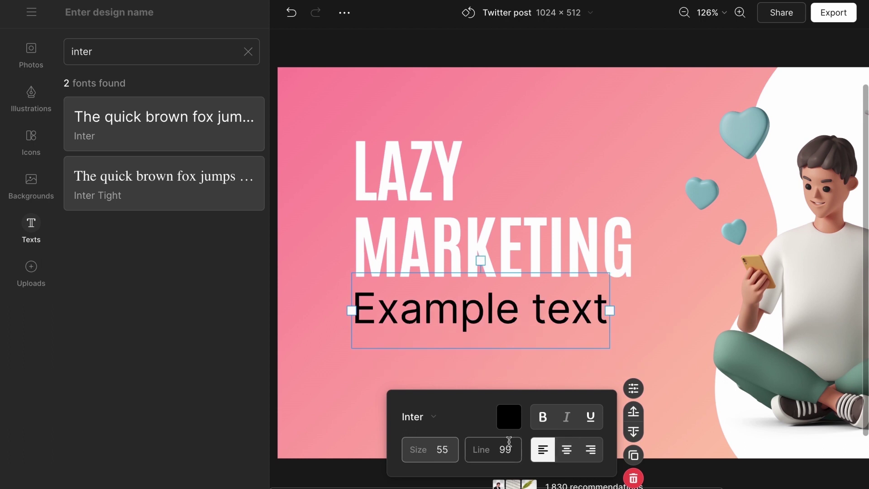
pyautogui.doubleClick(505, 449)
pyautogui.write('55')
pyautogui.click(510, 417)
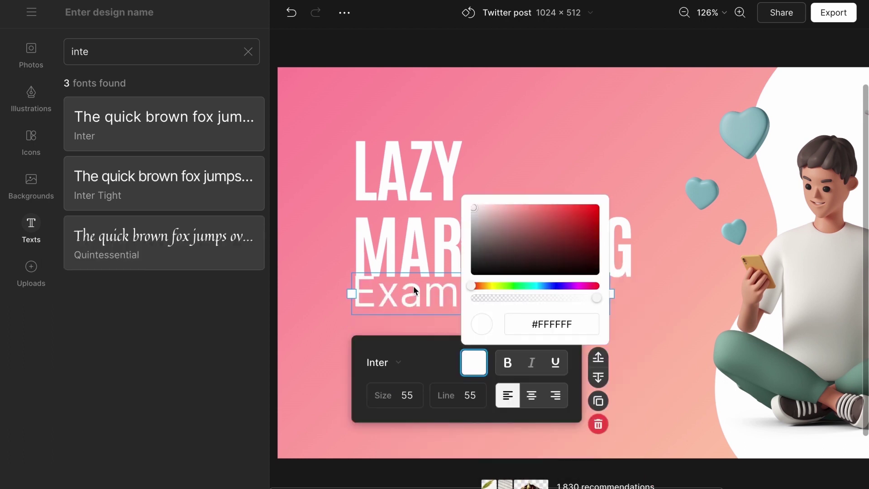
# Move the Inter text clear of the heading and replace its placeholder with "webinar"
pyautogui.click(413, 286)
pyautogui.press('Return')
pyautogui.write('webina')
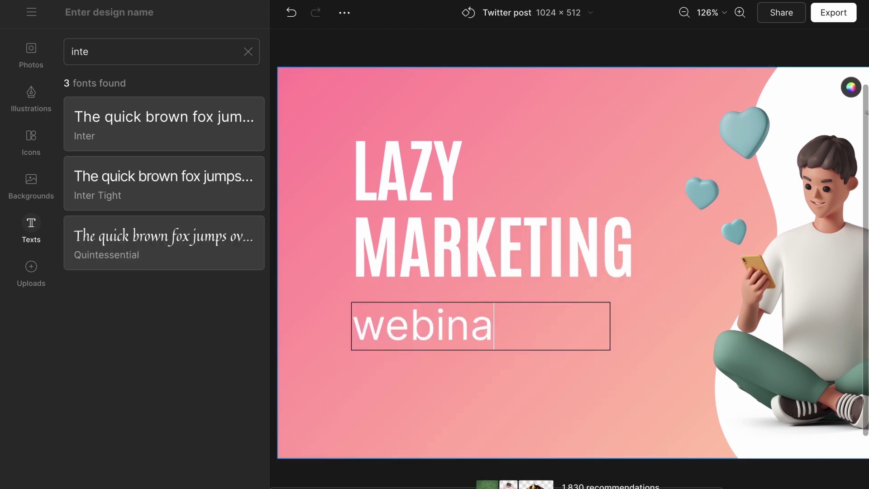
pyautogui.write('r')
pyautogui.click(399, 380)
# Duplicate the "webinar" text and place the copy directly below the original, aligned with it
pyautogui.click(417, 324)
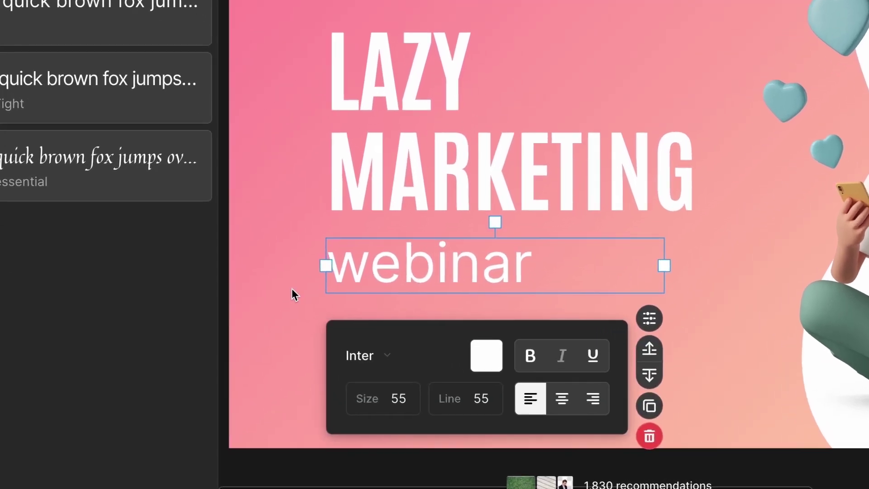
pyautogui.click(291, 290)
pyautogui.click(398, 267)
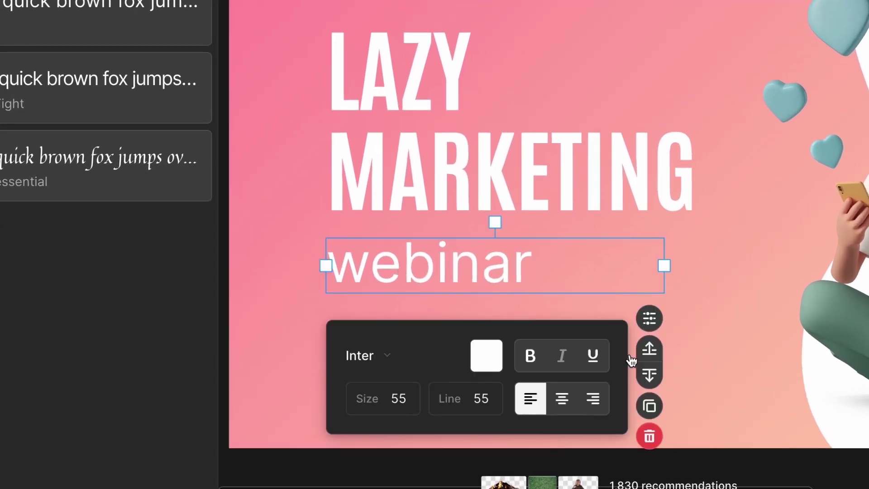
pyautogui.click(650, 406)
pyautogui.moveTo(531, 281); pyautogui.dragTo(521, 346)
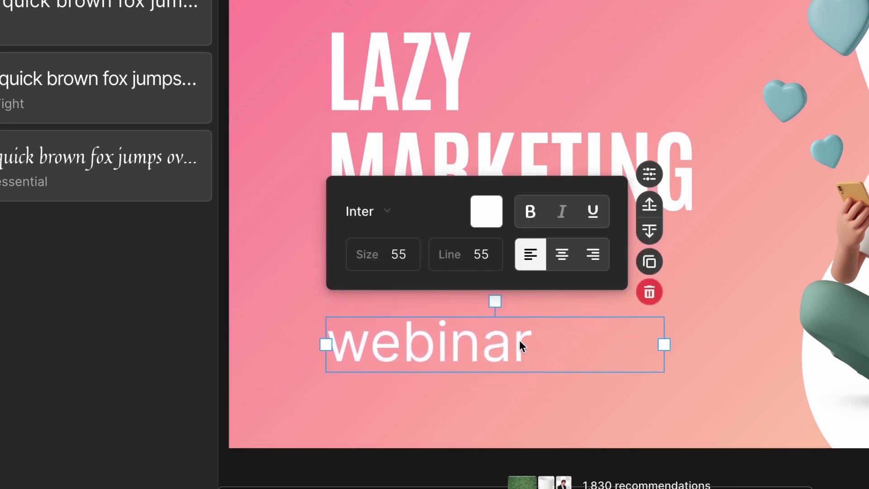
# Set the lower copy of the "webinar" text to size 30
pyautogui.click(406, 255)
pyautogui.doubleClick(400, 254)
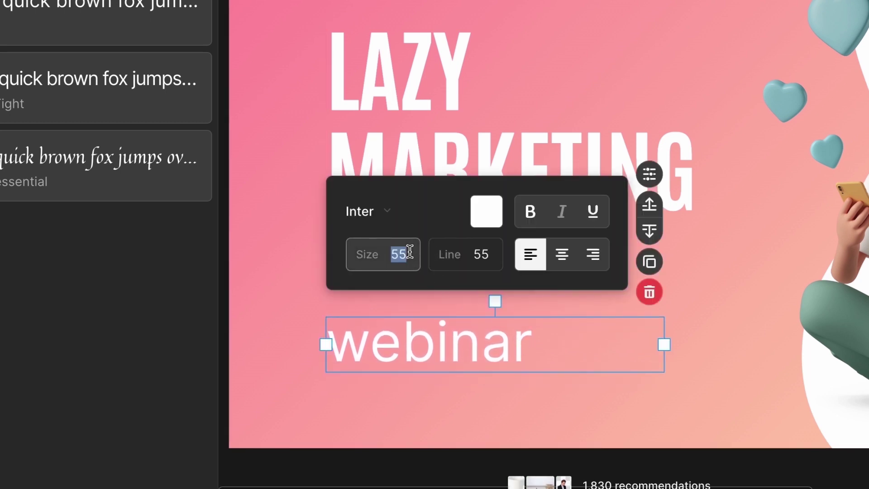
pyautogui.write('30')
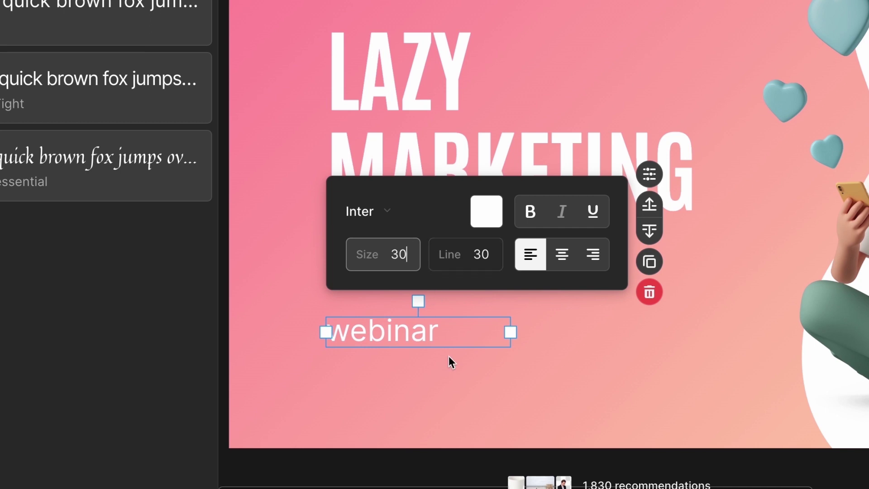
pyautogui.click(449, 360)
# Replace the small text with "December 20, 7 PM" on one line and align it below "webinar"
pyautogui.doubleClick(399, 338)
pyautogui.write('December')
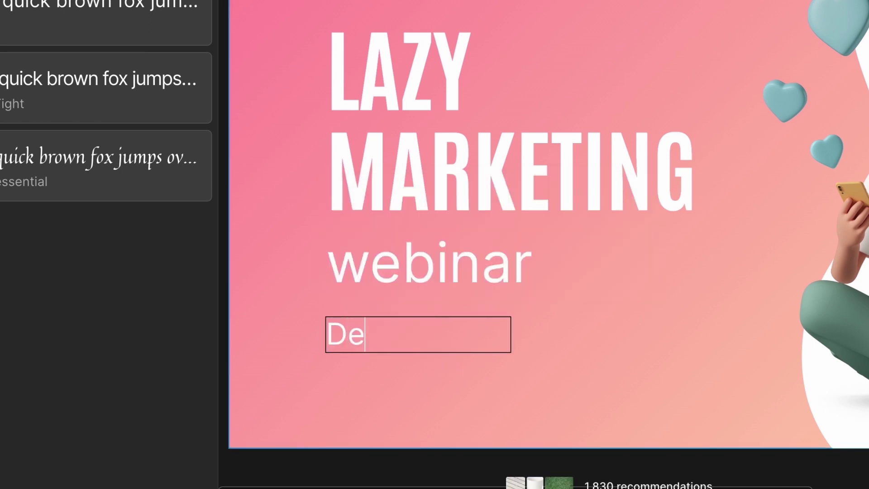
pyautogui.write(' 20, 7 PM')
pyautogui.click(543, 365)
pyautogui.click(588, 335)
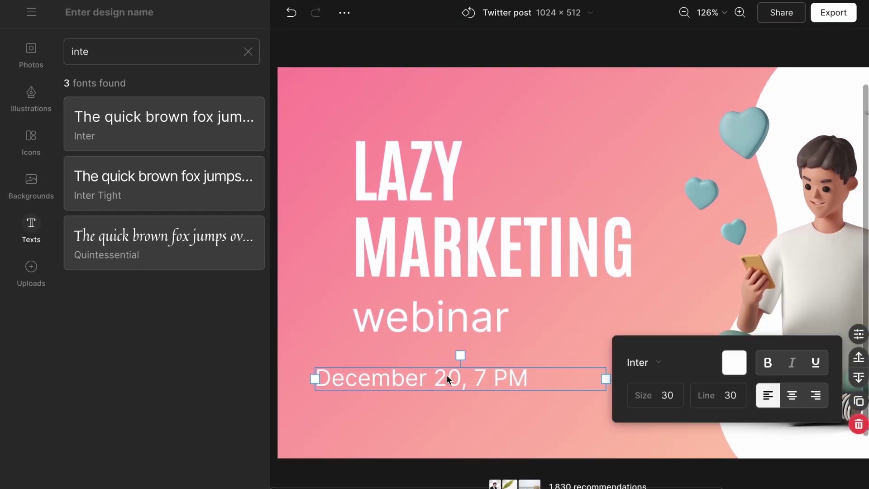
pyautogui.moveTo(447, 378); pyautogui.dragTo(482, 366)
pyautogui.click(321, 393)
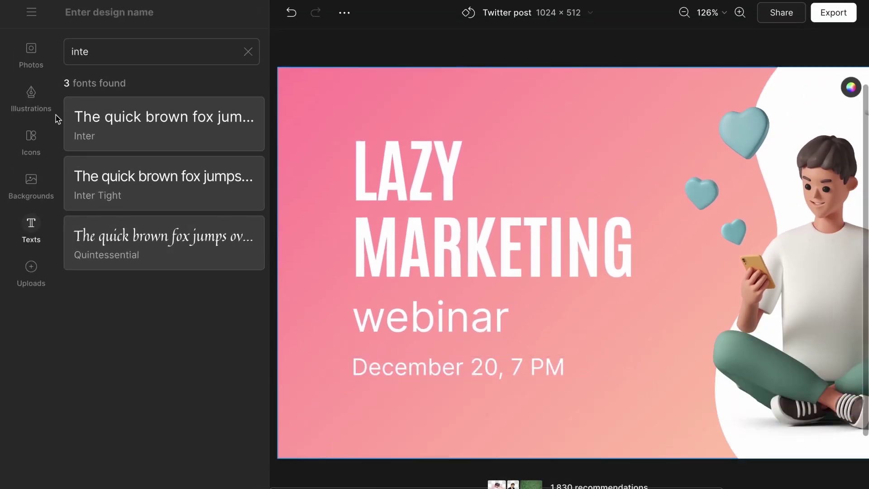
# Search the icons for "calendar" and add a calendar icon with a check mark to the design
pyautogui.click(35, 139)
pyautogui.click(207, 59)
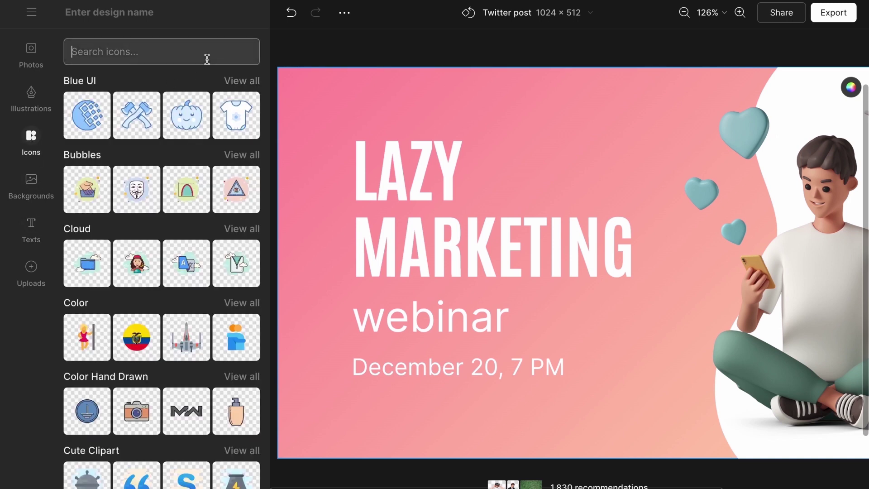
pyautogui.write('cale')
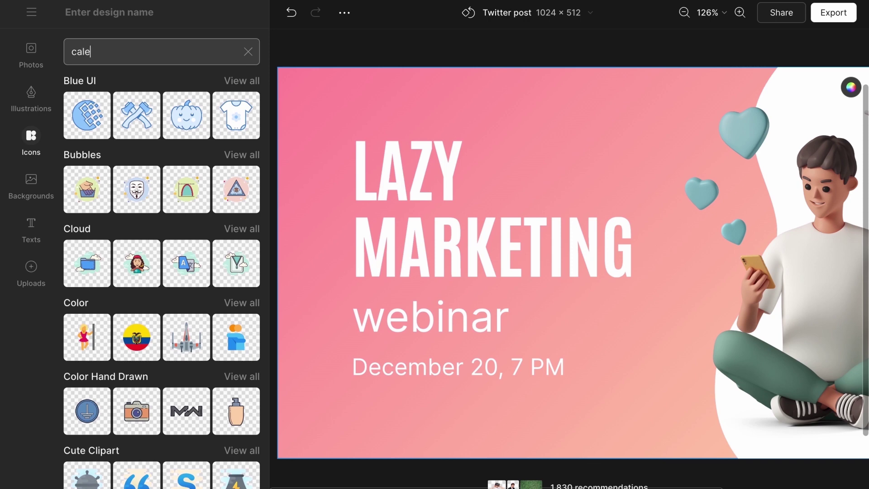
pyautogui.write('ndar')
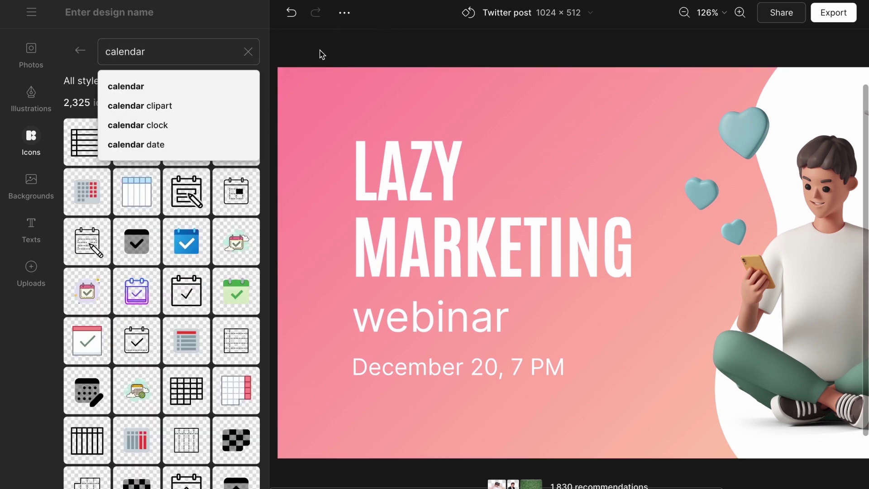
pyautogui.scroll(-10, 205, 262)
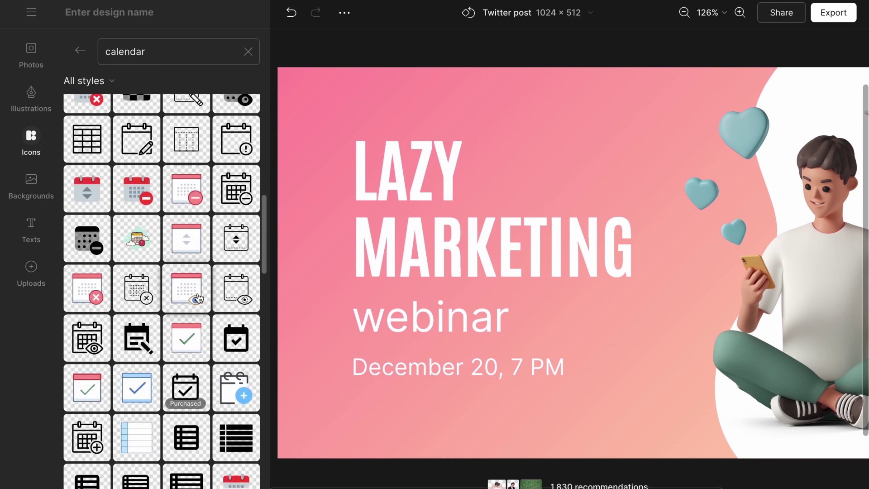
pyautogui.click(251, 348)
# Place the calendar icon small and white at the start of the date line, shifting the date text to make room
pyautogui.moveTo(669, 252); pyautogui.dragTo(342, 373)
pyautogui.click(369, 279)
pyautogui.moveTo(446, 373); pyautogui.dragTo(478, 384)
# Select the "webinar" text and the LAZY MARKETING heading together and move them slightly up from the date line
pyautogui.keyDown('shift'); pyautogui.click(428, 310); pyautogui.keyUp('shift')
pyautogui.keyDown('shift'); pyautogui.click(565, 253); pyautogui.keyUp('shift')
pyautogui.moveTo(559, 227); pyautogui.dragTo(560, 230)
pyautogui.click(377, 43)
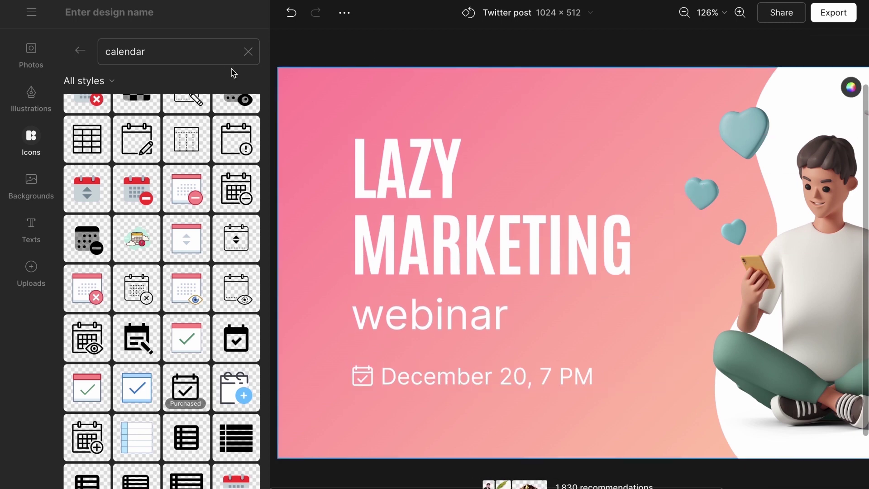
# Search the 3D Casual life illustrations for "goal"
pyautogui.click(31, 93)
pyautogui.click(241, 47)
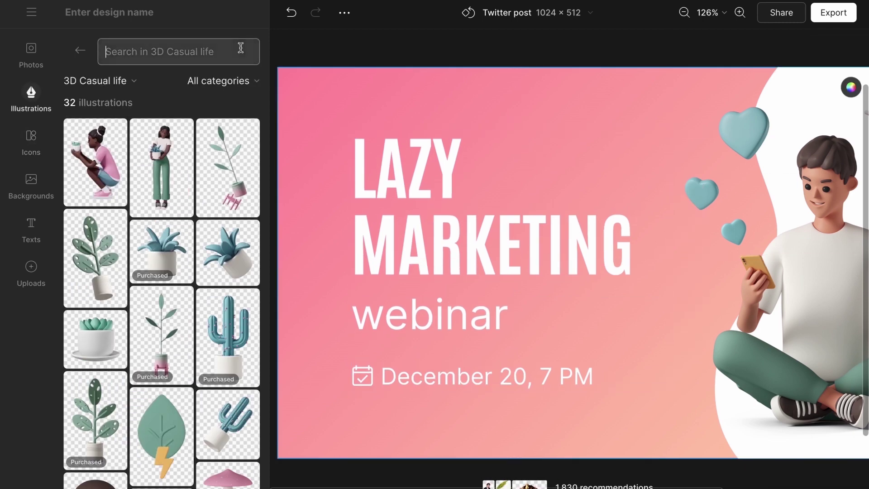
pyautogui.write('goal')
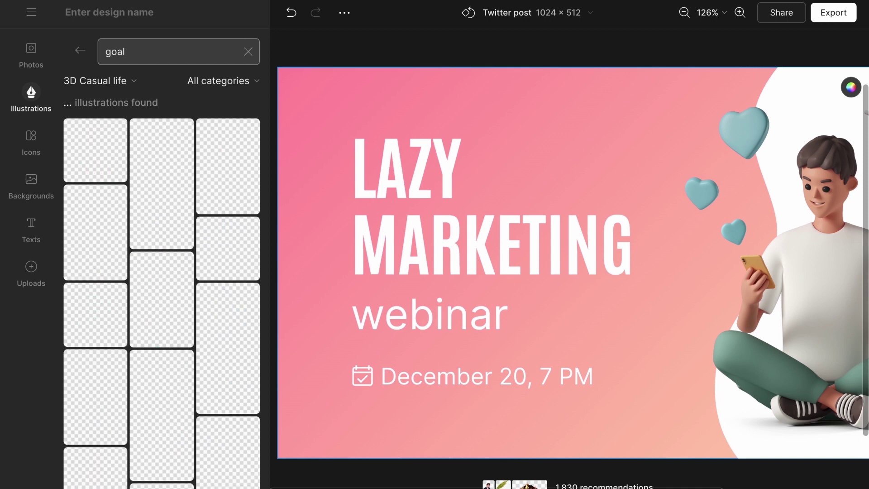
pyautogui.click(349, 52)
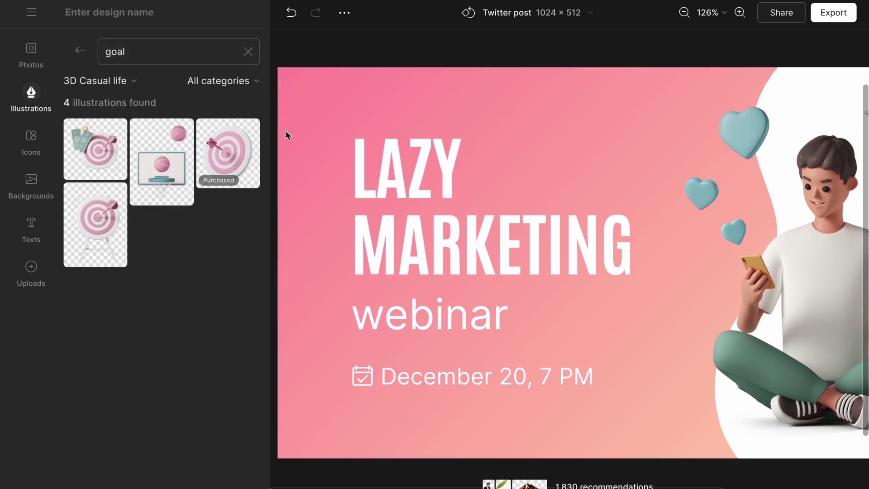
# Add the purchased target with a dart, shrink it and place it directly after the word LAZY
pyautogui.click(217, 145)
pyautogui.moveTo(681, 238); pyautogui.dragTo(600, 195)
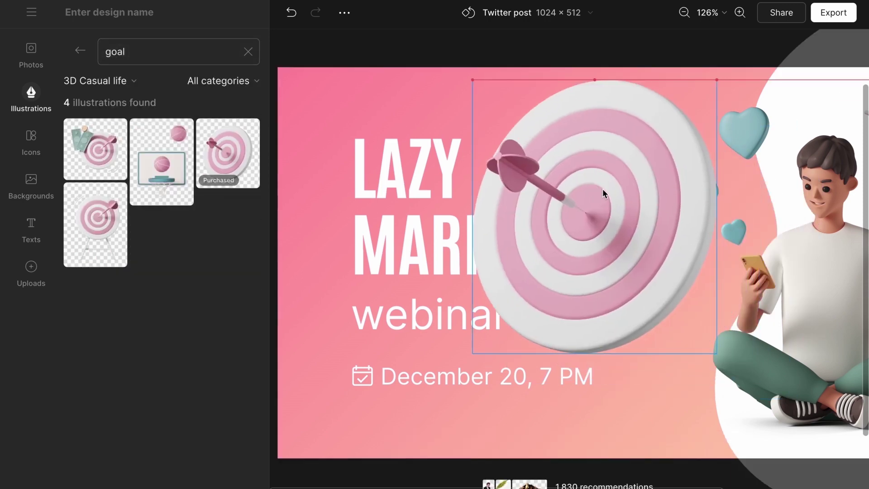
pyautogui.moveTo(707, 353); pyautogui.dragTo(521, 189)
pyautogui.moveTo(471, 117); pyautogui.dragTo(472, 167)
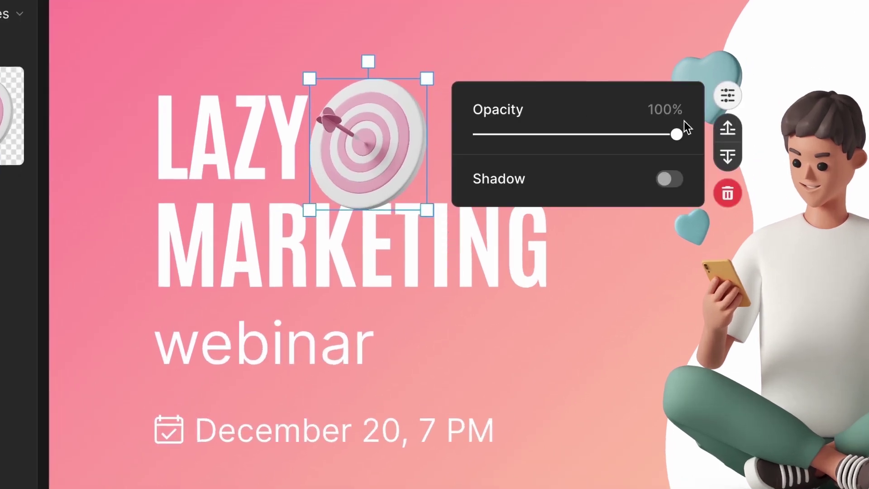
# Turn on a shadow for the target illustration with offsets X 4 and Y 10
pyautogui.click(675, 179)
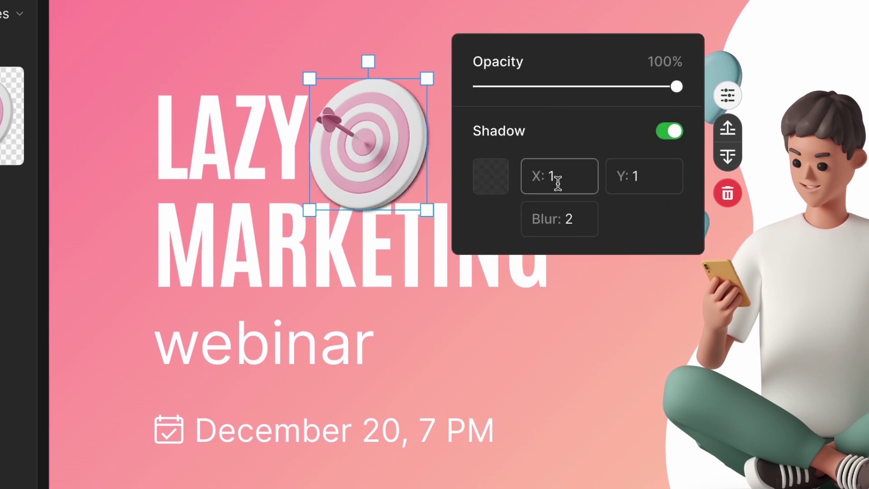
pyautogui.doubleClick(578, 219)
pyautogui.click(642, 178)
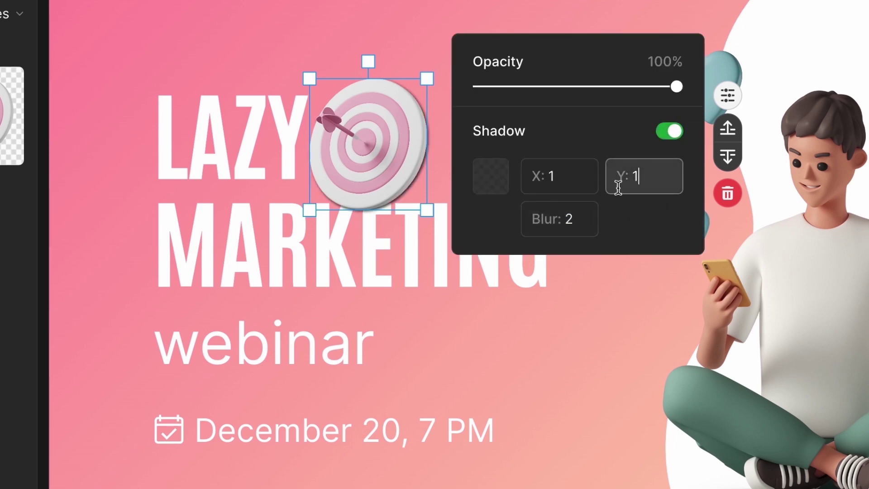
pyautogui.press('Up')
pyautogui.press('Up')
pyautogui.press('Up')
pyautogui.press('Up')
pyautogui.press('Up')
pyautogui.press('Up')
pyautogui.press('Up')
pyautogui.press('Up')
pyautogui.press('Up')
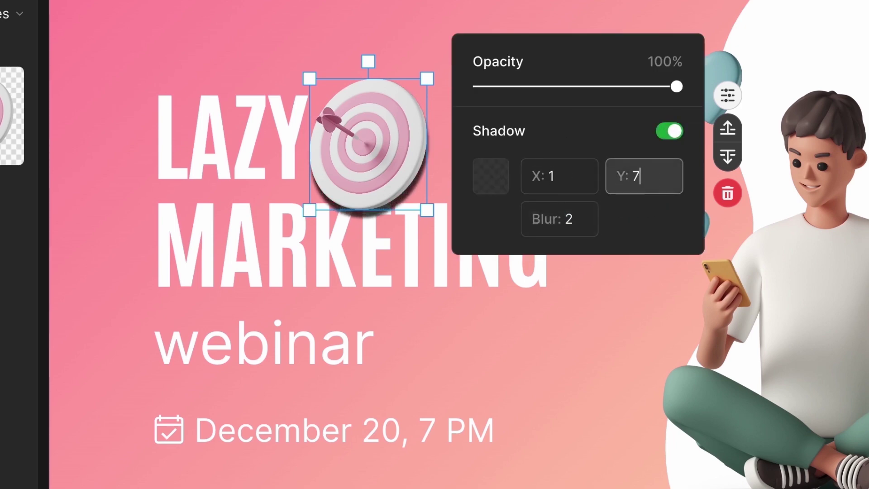
pyautogui.click(590, 176)
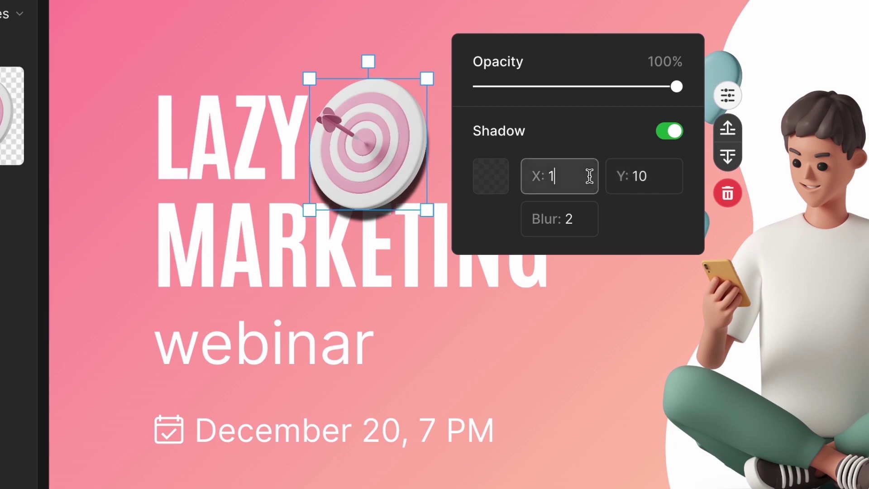
pyautogui.press('Up')
pyautogui.press('Up')
pyautogui.press('Up')
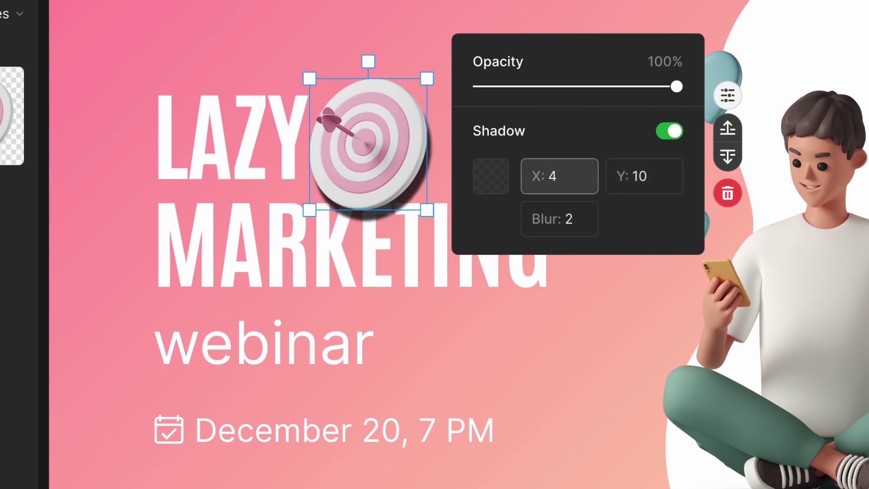
# Set the target shadow's blur to 14
pyautogui.click(582, 219)
pyautogui.press('Up')
pyautogui.press('Up')
pyautogui.press('Up')
pyautogui.press('Up')
pyautogui.press('Up')
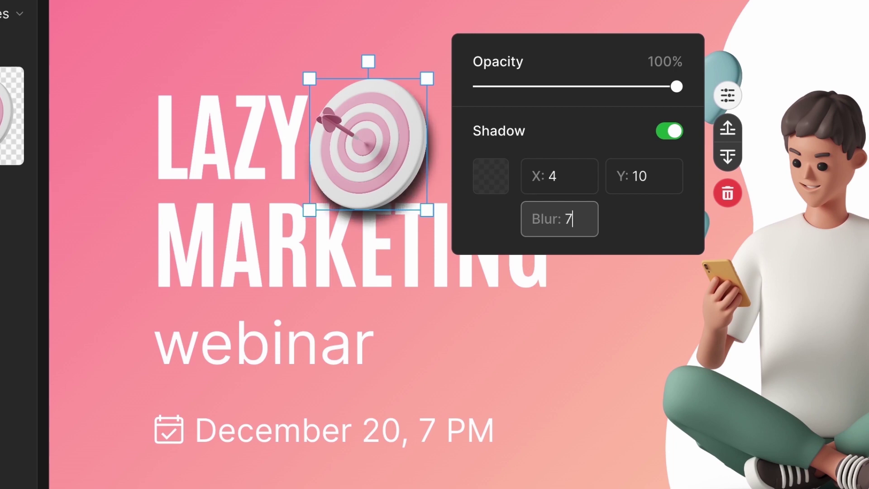
pyautogui.press('Up')
pyautogui.press('Up')
pyautogui.press('Up')
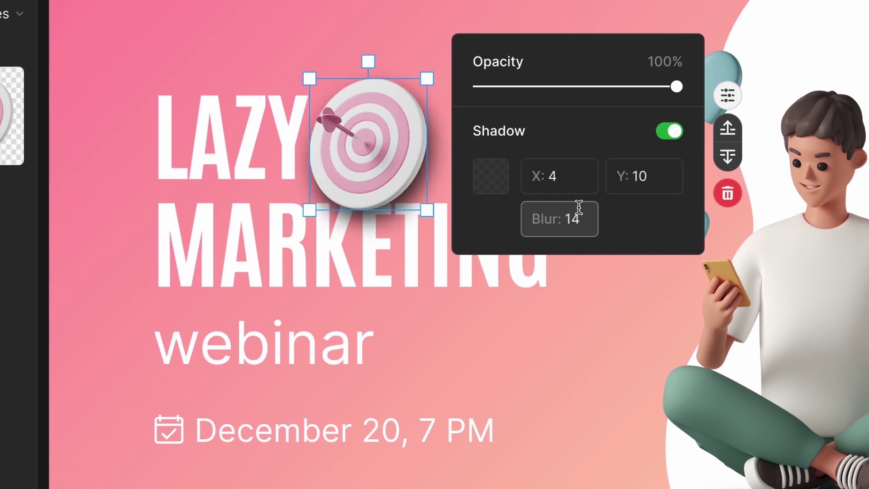
# Change the target's shadow to the translucent light pink #FFA5A5C0
pyautogui.click(491, 177)
pyautogui.moveTo(546, 235)
pyautogui.mouseDown()
pyautogui.moveTo(535, 199)
pyautogui.moveTo(551, 199)
pyautogui.mouseUp()
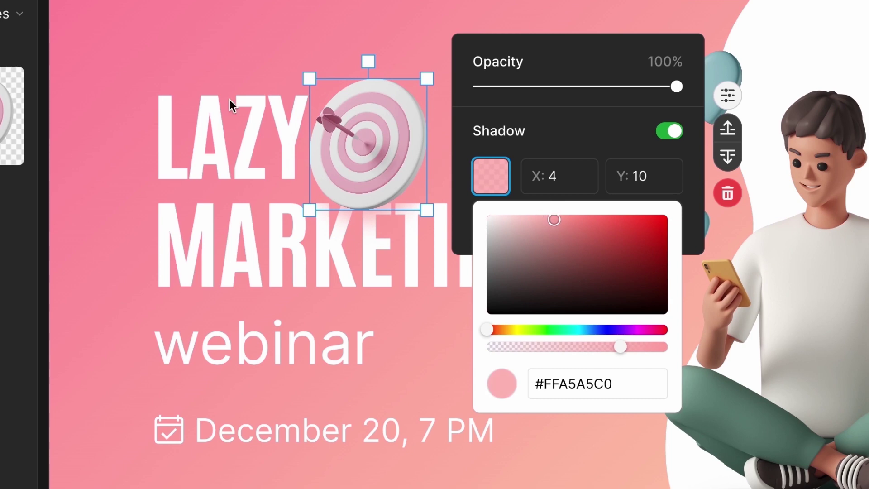
pyautogui.click(503, 54)
pyautogui.click(484, 69)
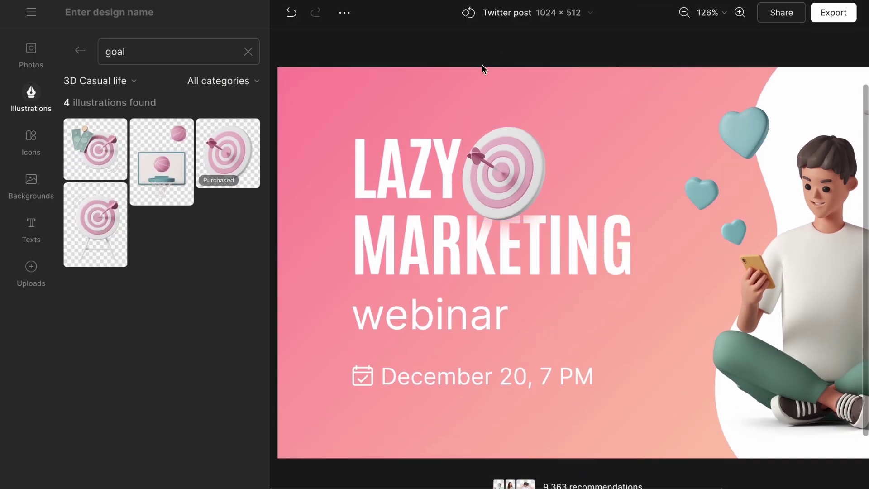
# Search the 3D Casual life illustrations for "cursor" and add the teal arrow cursor
pyautogui.click(249, 51)
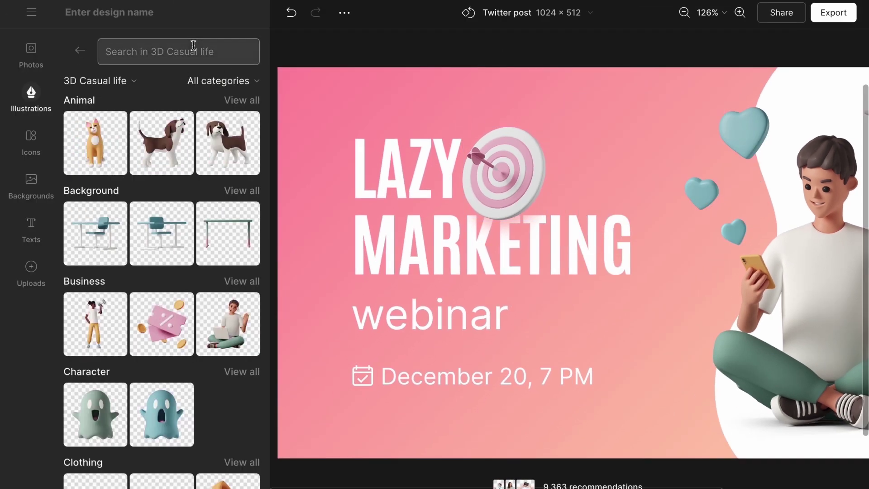
pyautogui.write('cursor')
pyautogui.press('Return')
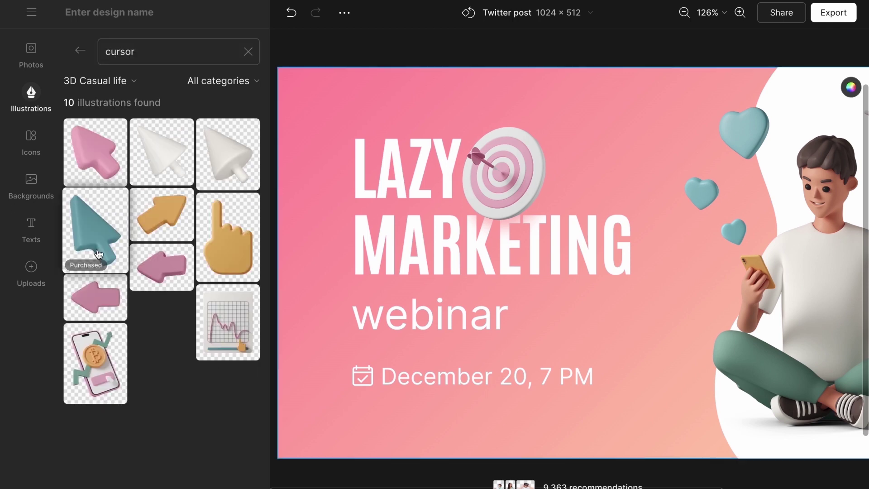
pyautogui.click(95, 227)
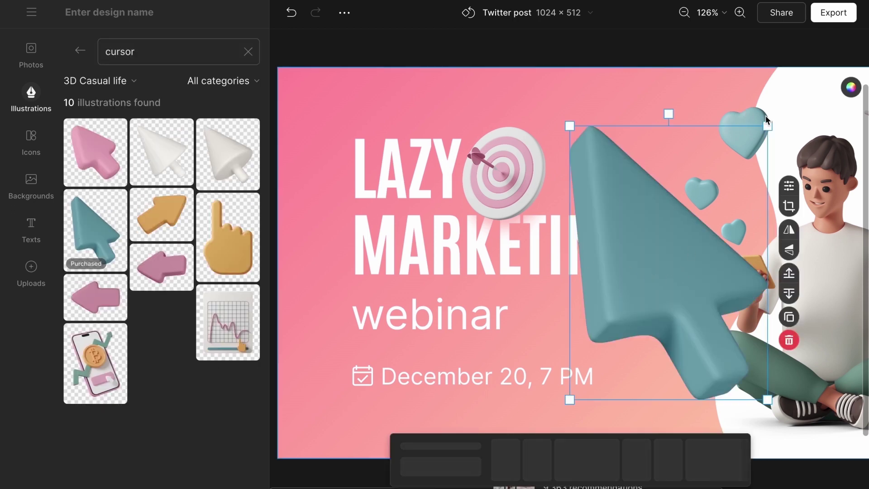
# Shrink and tilt the teal cursor, placing its tip on the lower edge of MARKETING beside "webinar"
pyautogui.moveTo(771, 121); pyautogui.dragTo(570, 324)
pyautogui.moveTo(586, 370); pyautogui.dragTo(557, 295)
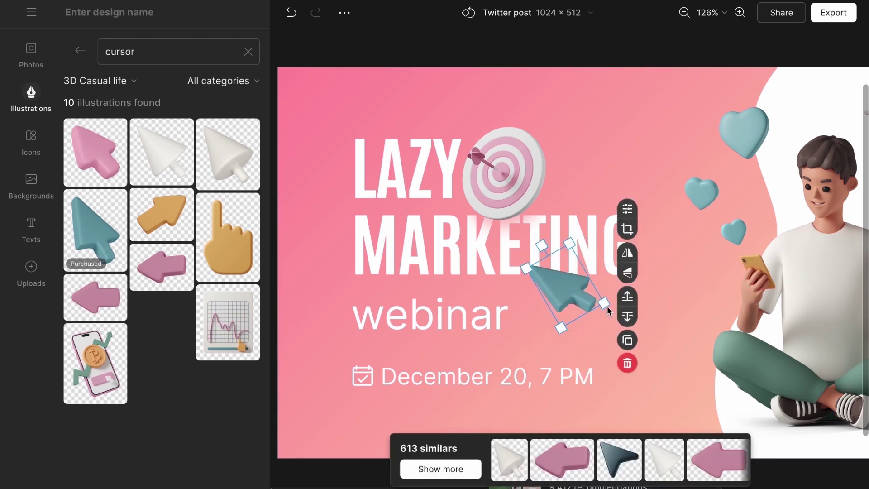
pyautogui.moveTo(608, 310)
pyautogui.mouseDown()
pyautogui.moveTo(620, 307)
pyautogui.moveTo(611, 306)
pyautogui.mouseUp()
pyautogui.press('Right')
pyautogui.press('Right')
pyautogui.press('Right')
pyautogui.press('Right')
pyautogui.press('Right')
pyautogui.press('Right')
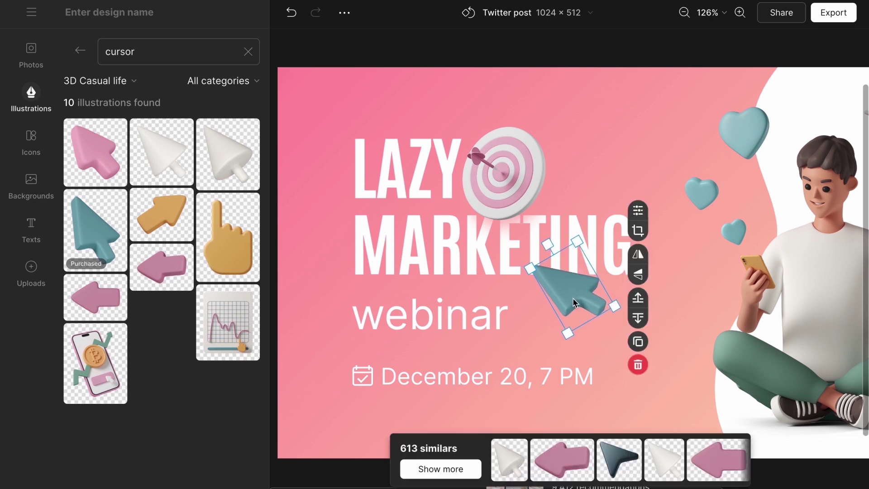
pyautogui.click(597, 88)
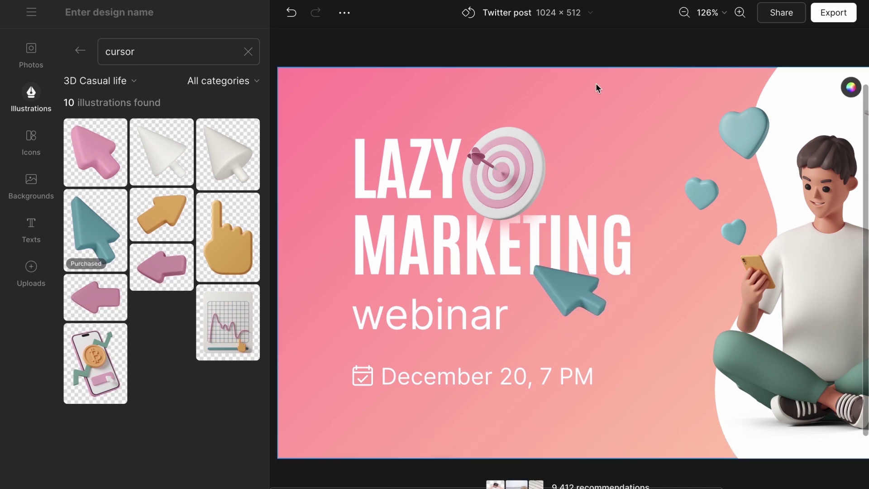
# View the design at 100% to check the overall composition
pyautogui.click(474, 52)
pyautogui.click(706, 10)
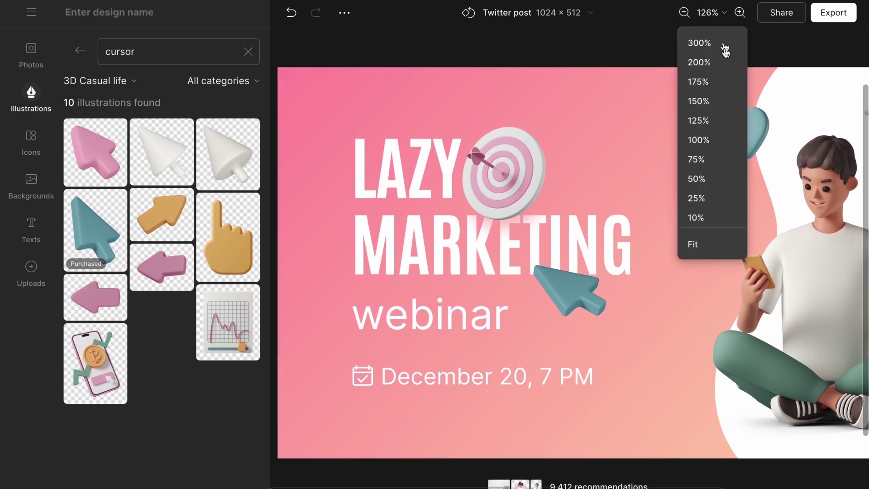
pyautogui.click(710, 140)
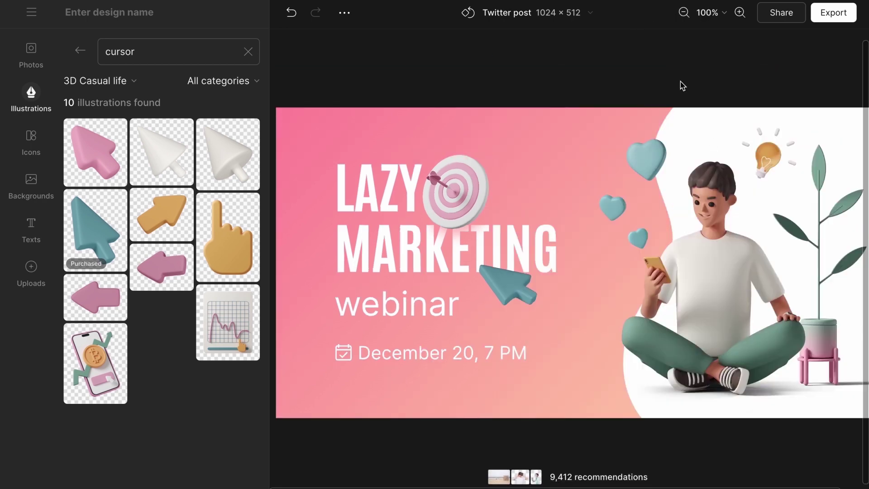